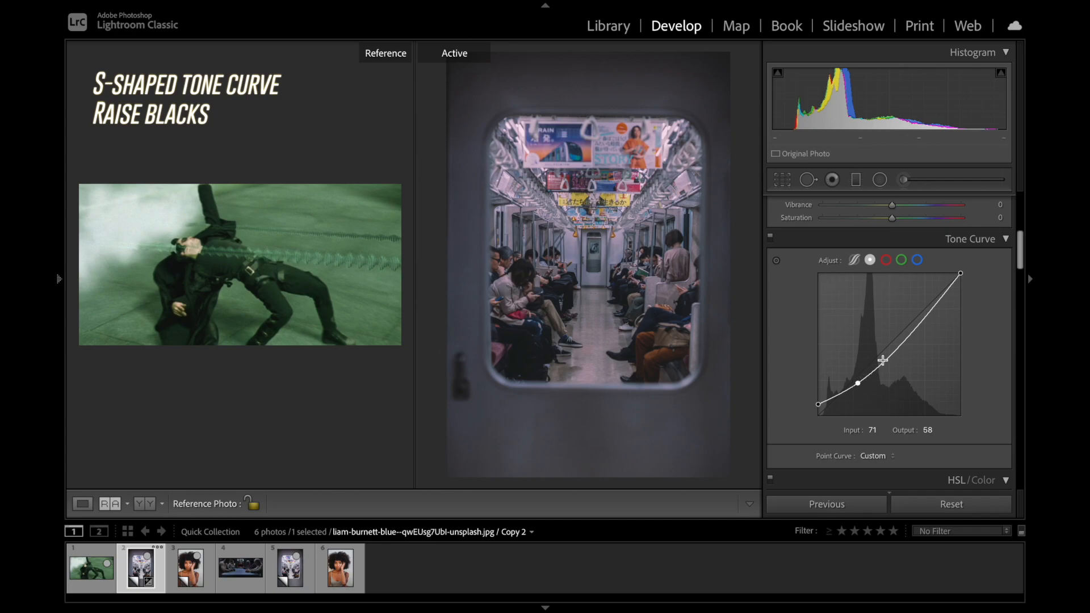
Raise the upper part of the point tone curve to input 177, output 195, forming an S-shape.
drag(918, 320, 917, 306)
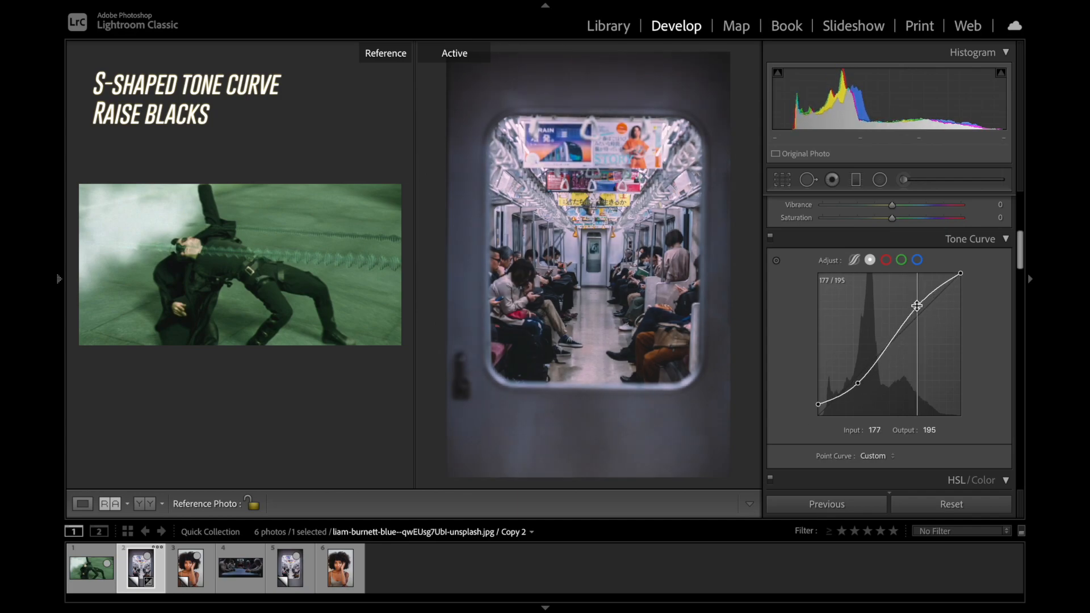
Grade the shadows with a dark green sampled from the reference photo, using hue 130 and saturation reduced to 34.
scroll(809, 433, down, 5)
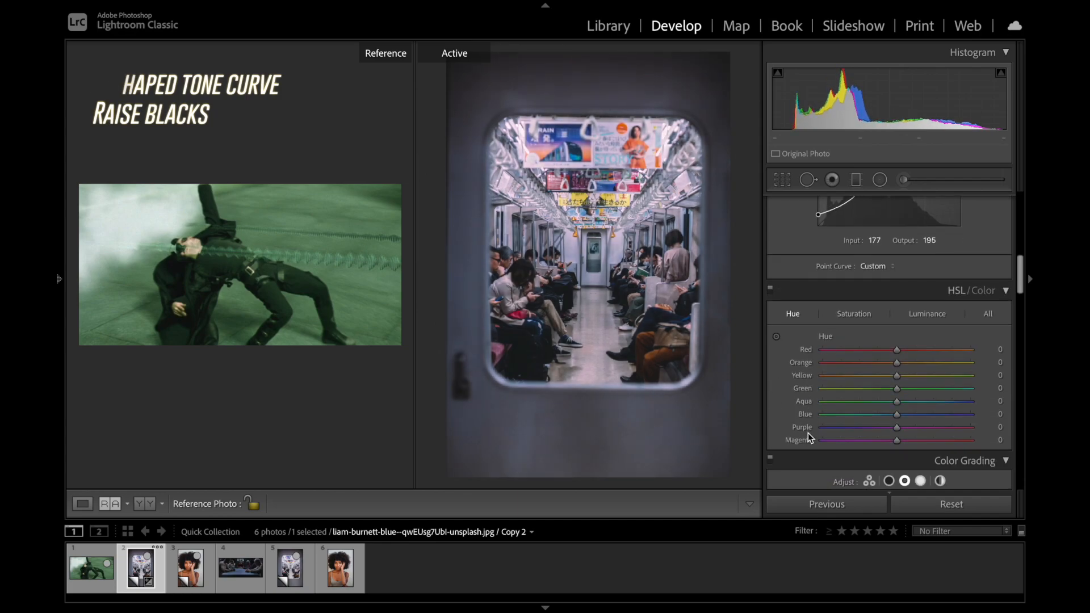
scroll(808, 433, down, 5)
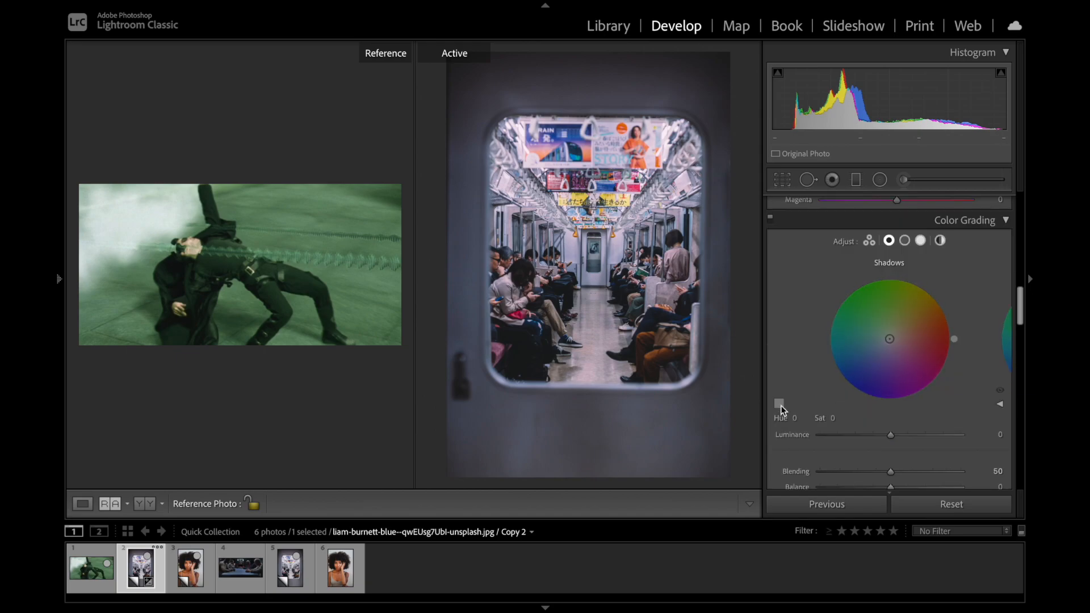
click(779, 403)
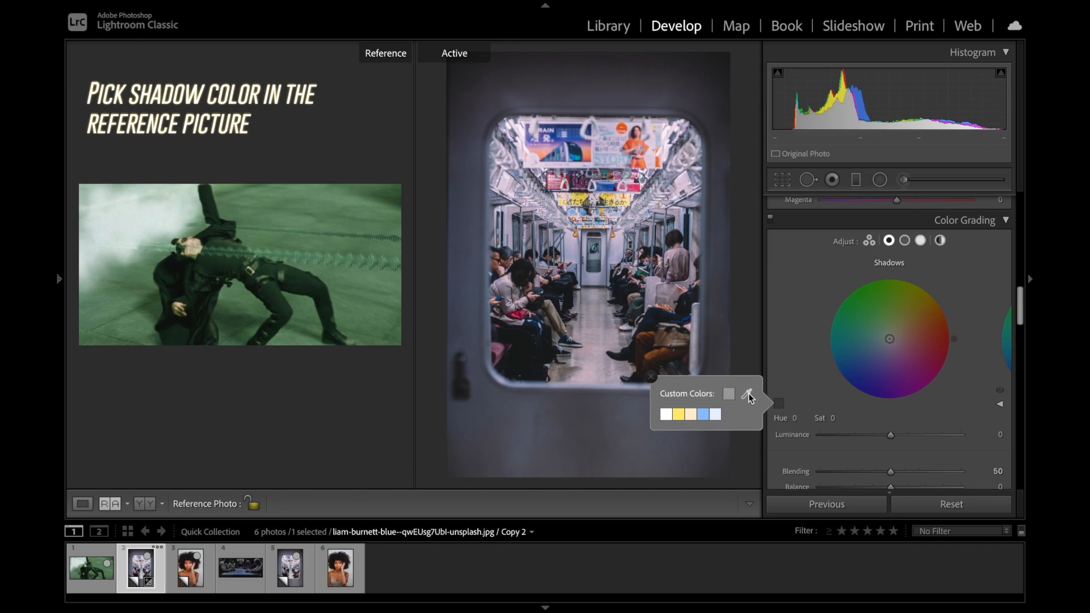
drag(749, 397, 226, 319)
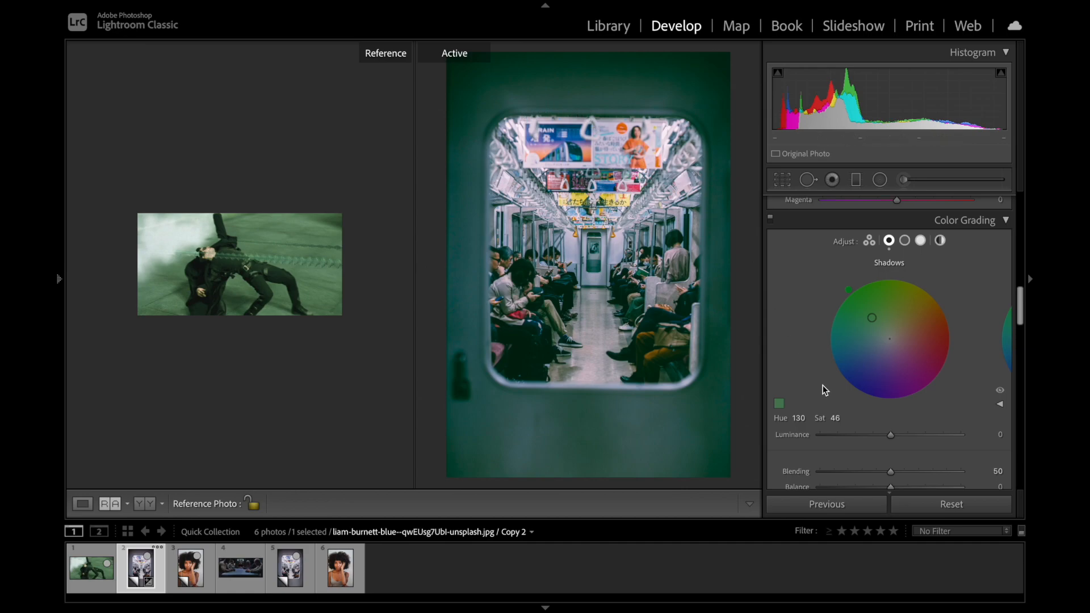
drag(836, 419, 830, 419)
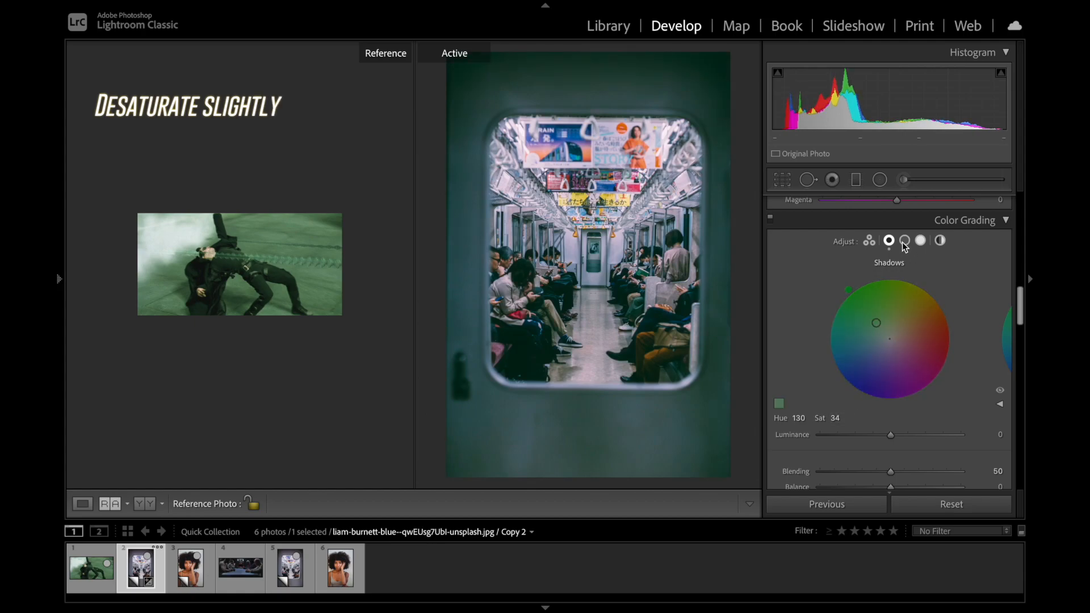
Grade the midtones with a green sampled from the reference photo, using hue 122 and saturation reduced to 13.
click(904, 242)
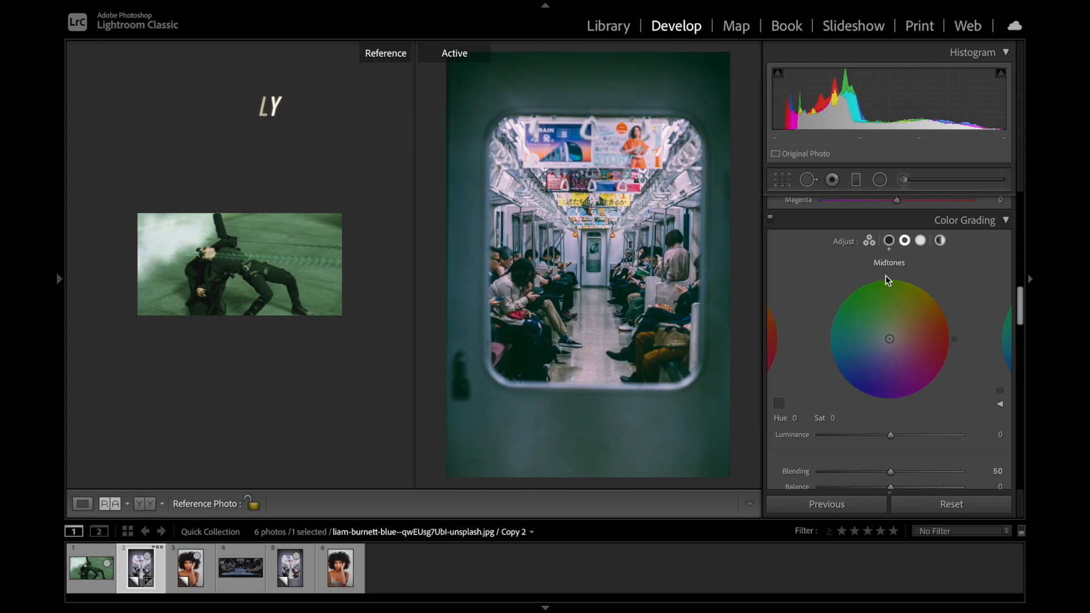
click(780, 404)
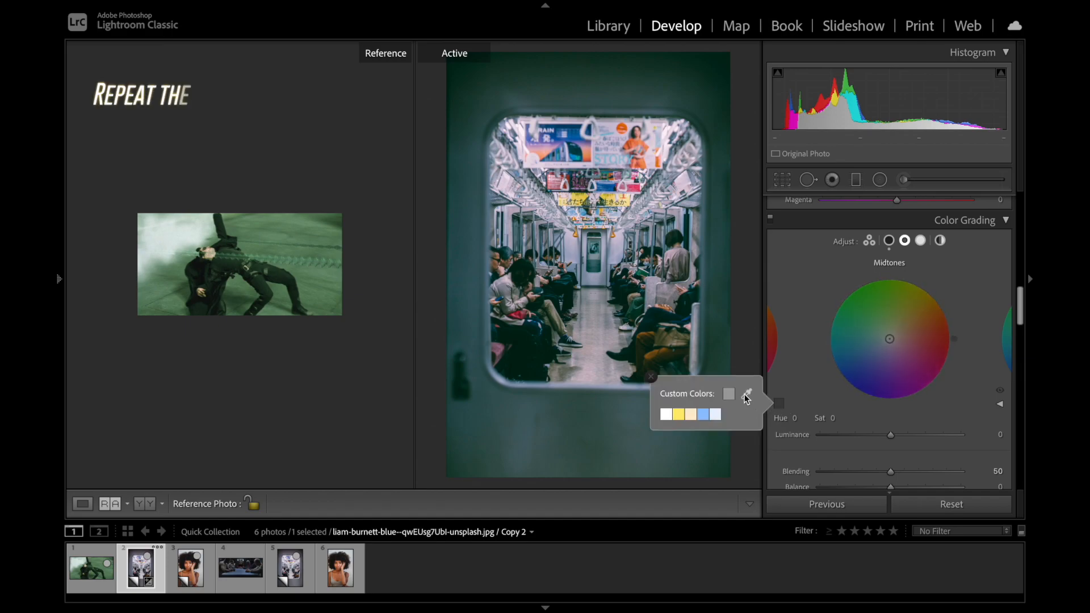
drag(747, 394, 278, 256)
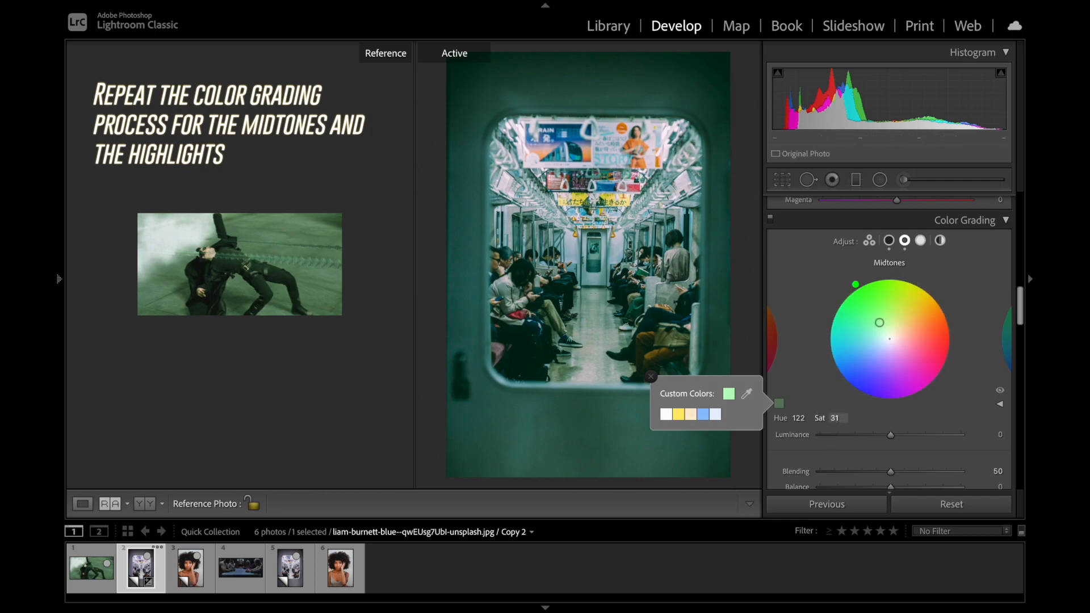
drag(880, 323, 885, 332)
Grade the highlights with a light green sampled from the reference photo, using hue 128 and saturation reduced to 20.
click(921, 241)
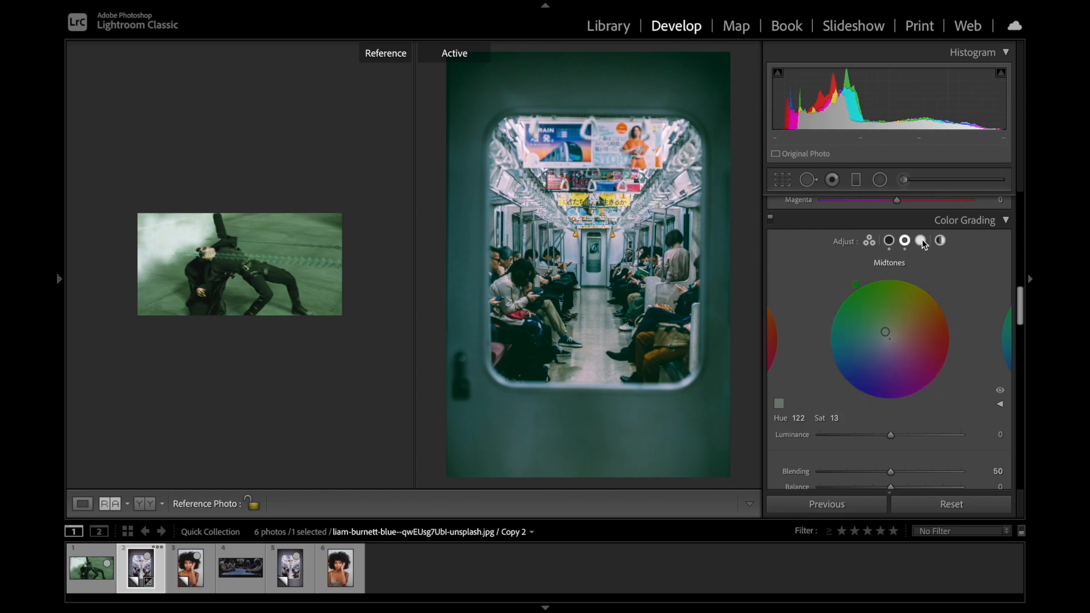
click(780, 403)
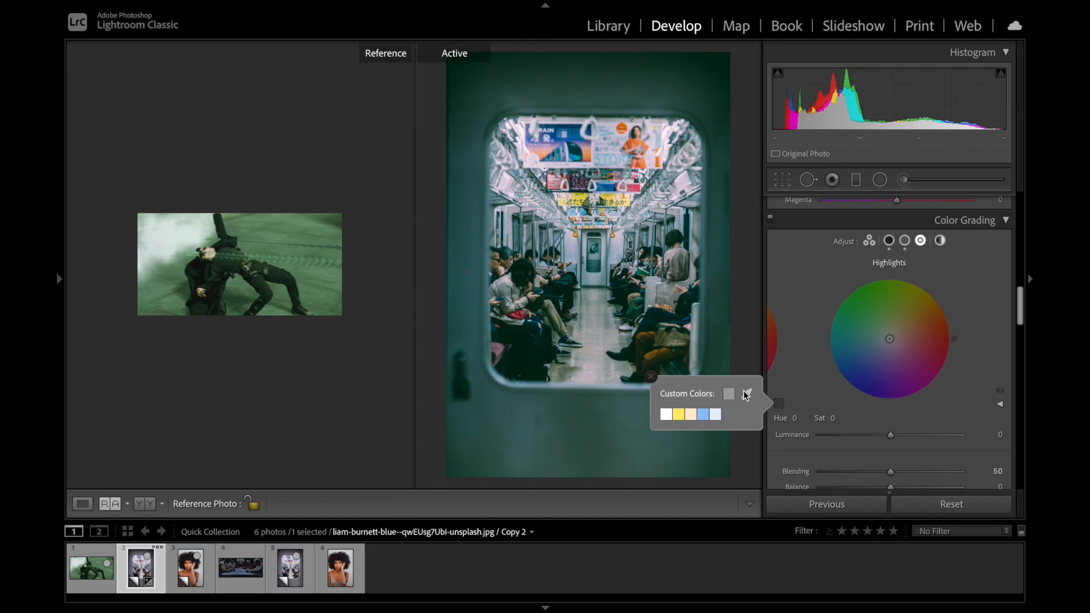
click(748, 396)
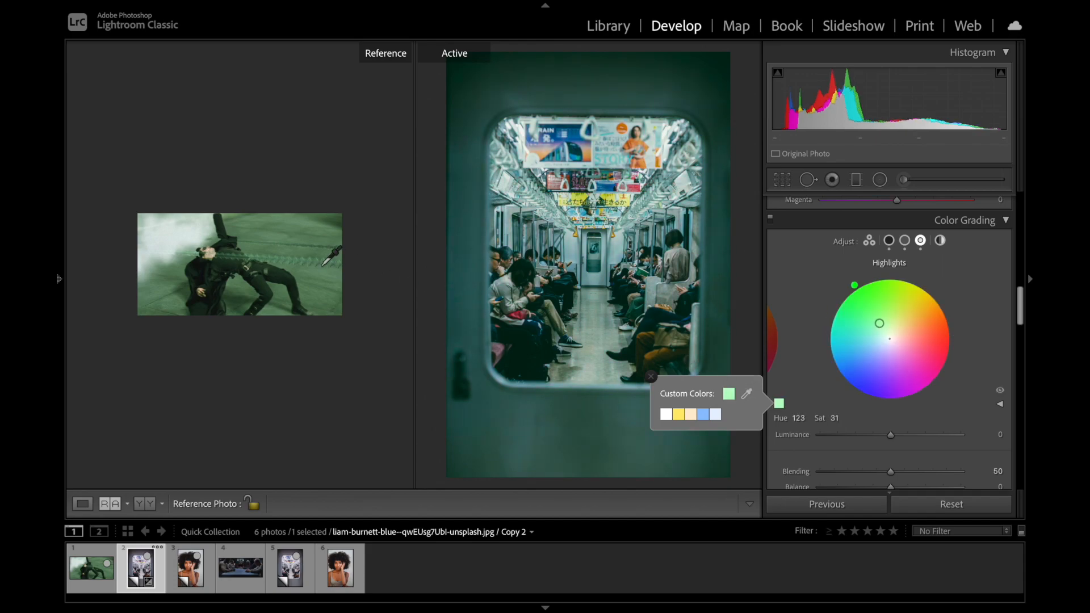
click(288, 225)
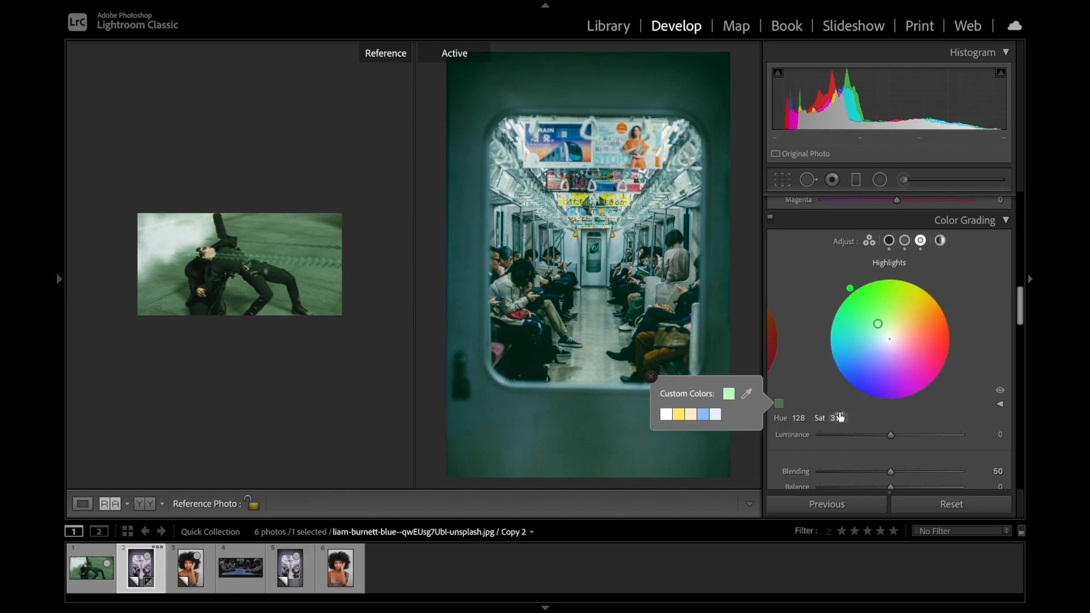
mouse_move(840, 418)
mouse_down()
mouse_move(825, 417)
mouse_move(839, 417)
mouse_up()
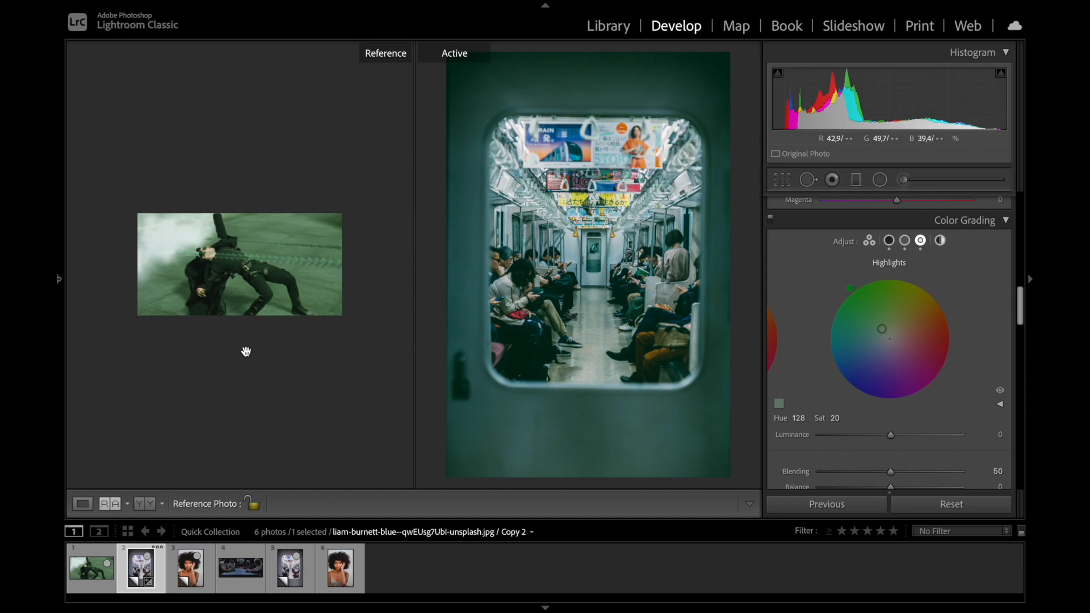
Warm the train photo's white balance by setting Temp to +9 and Tint to +3.
scroll(813, 349, up, 12)
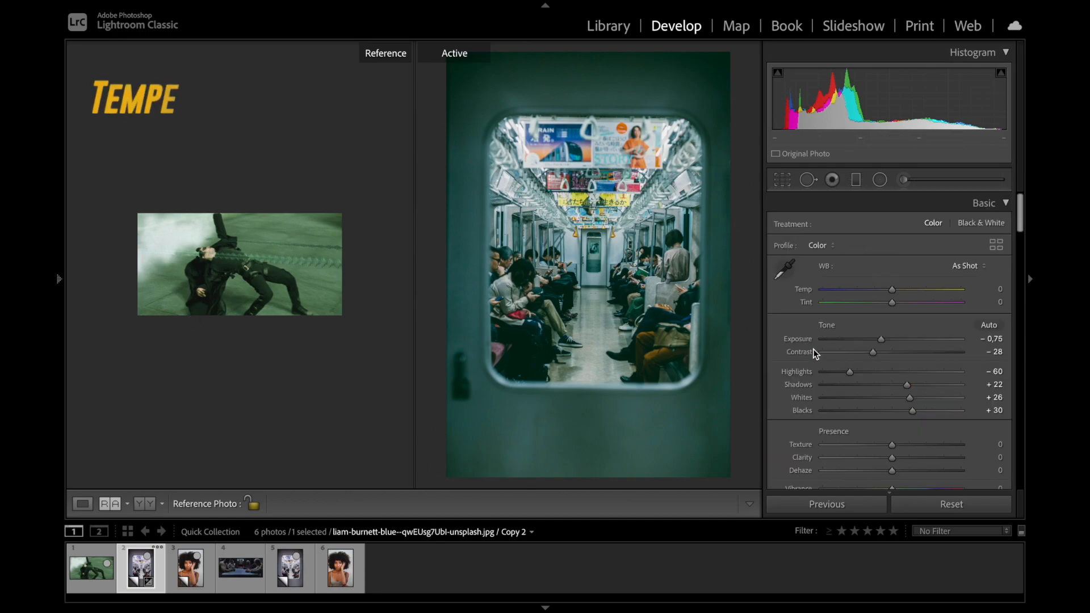
drag(893, 292, 898, 292)
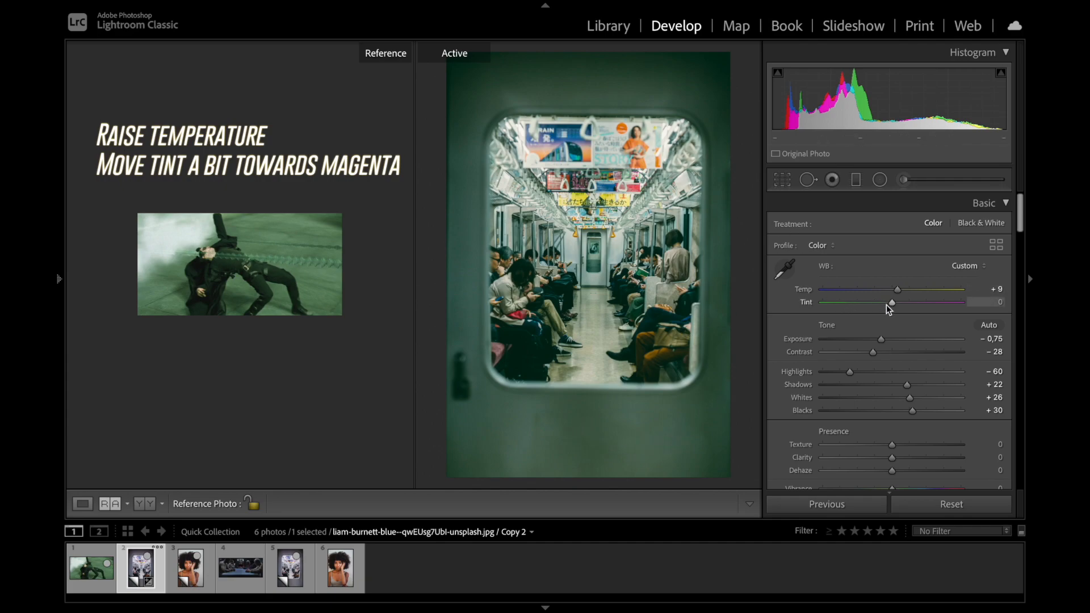
drag(894, 306, 894, 302)
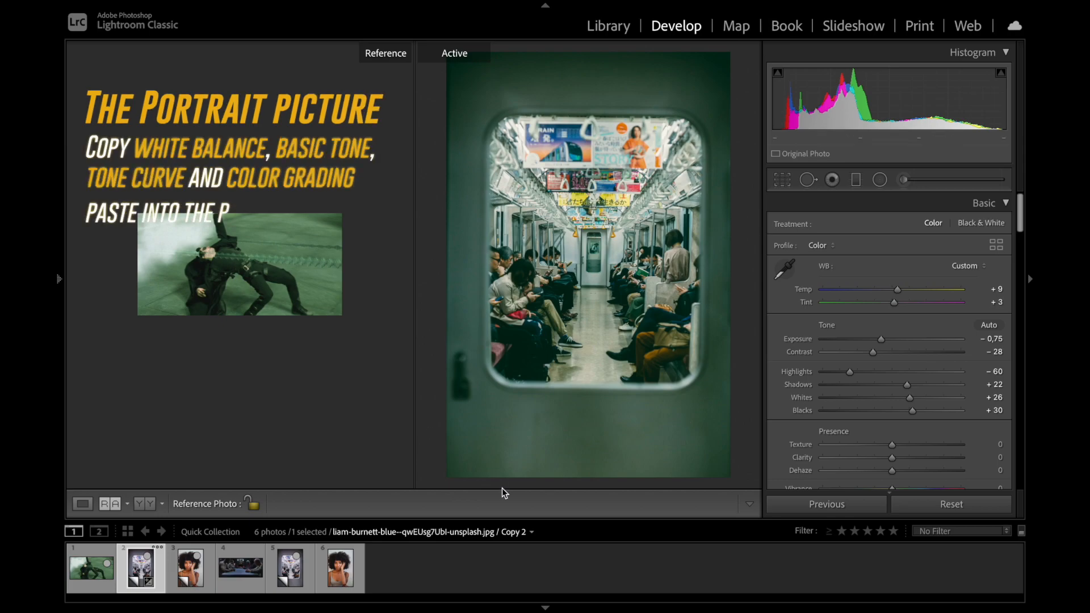
Copy the train photo's white balance, basic tone, tone curve and color grading settings and paste them onto the first portrait photo.
key(ctrl+shift+c)
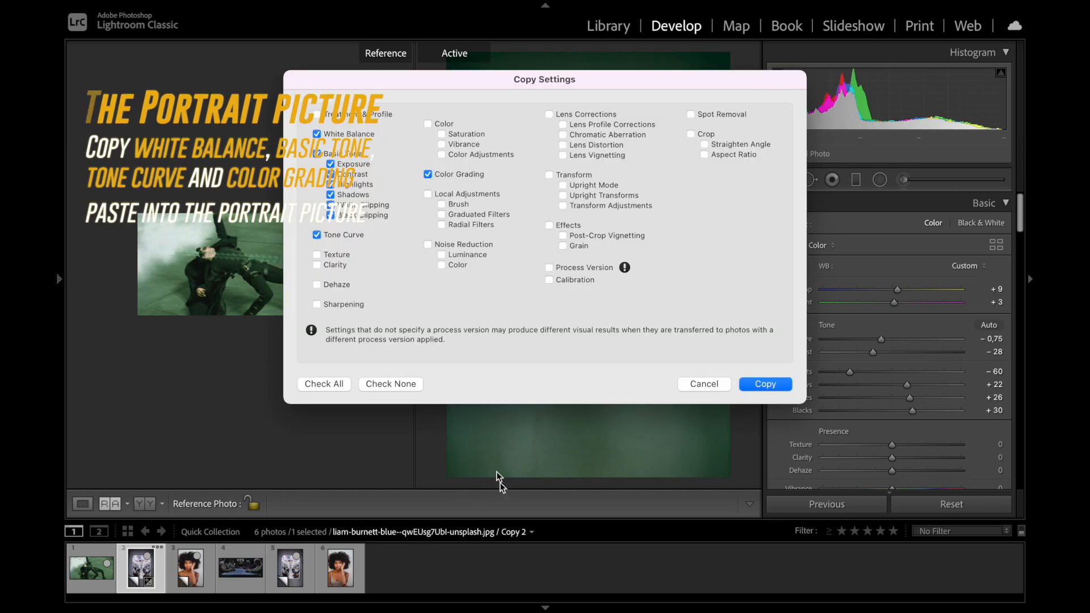
click(763, 385)
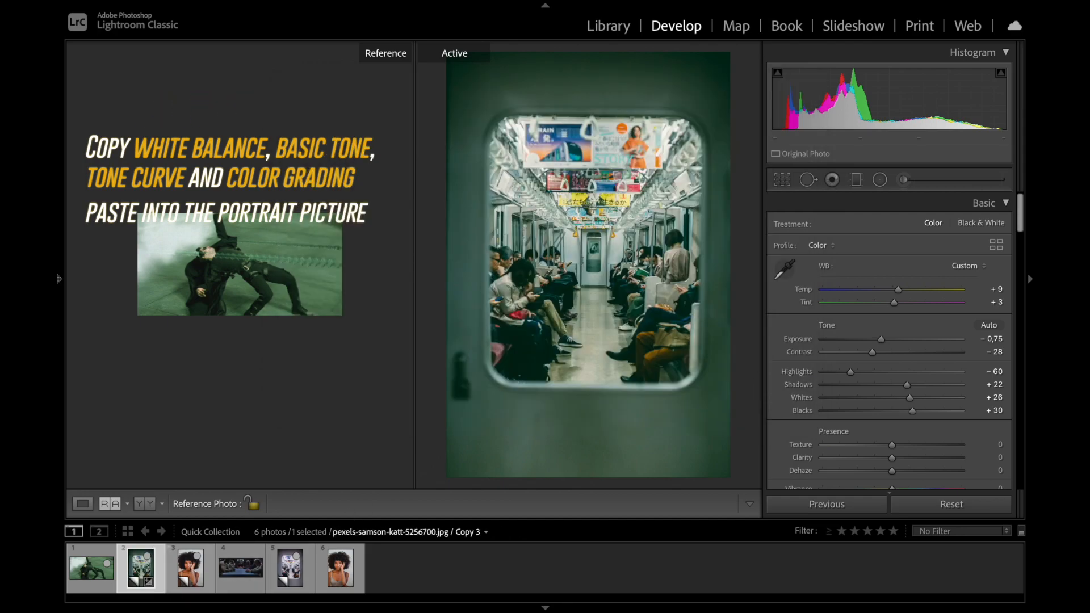
click(190, 569)
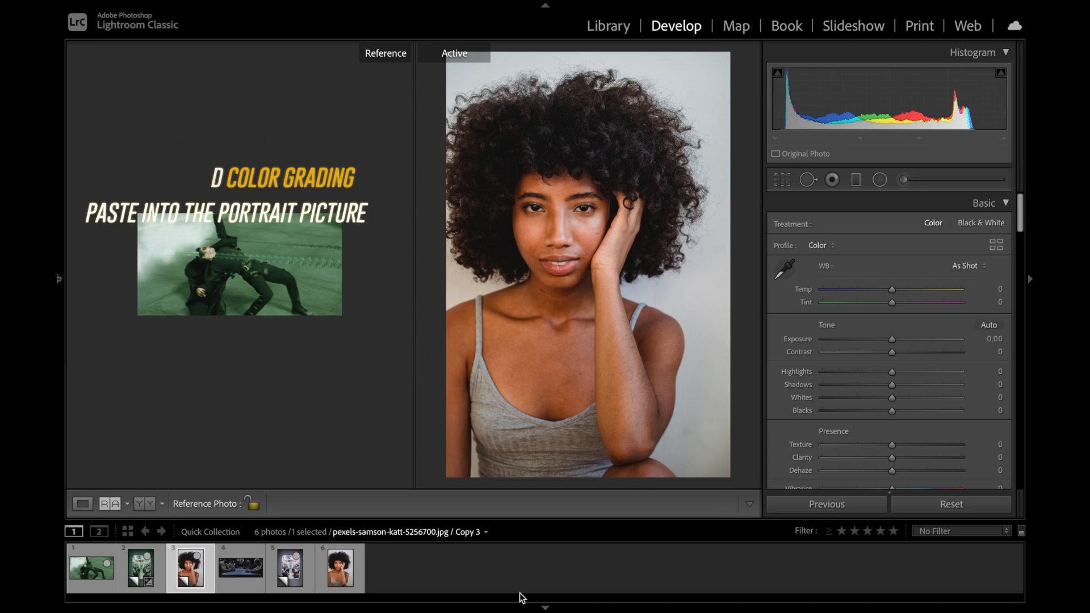
key(ctrl+shift+v)
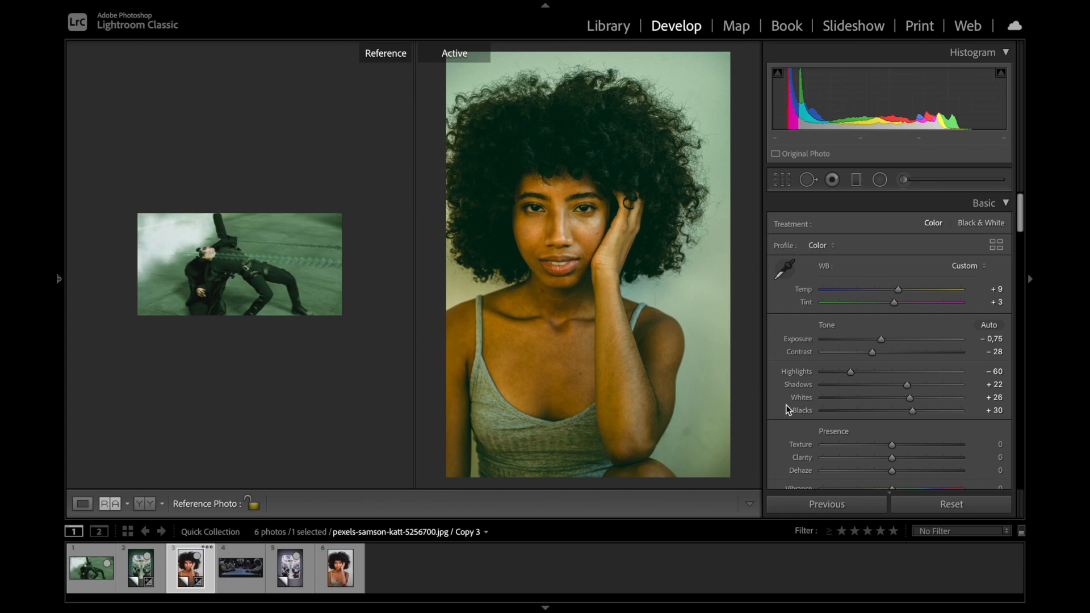
Adjust the portrait's skin tones by setting the orange hue to -21 and slightly raising the orange luminance.
scroll(787, 405, down, 4)
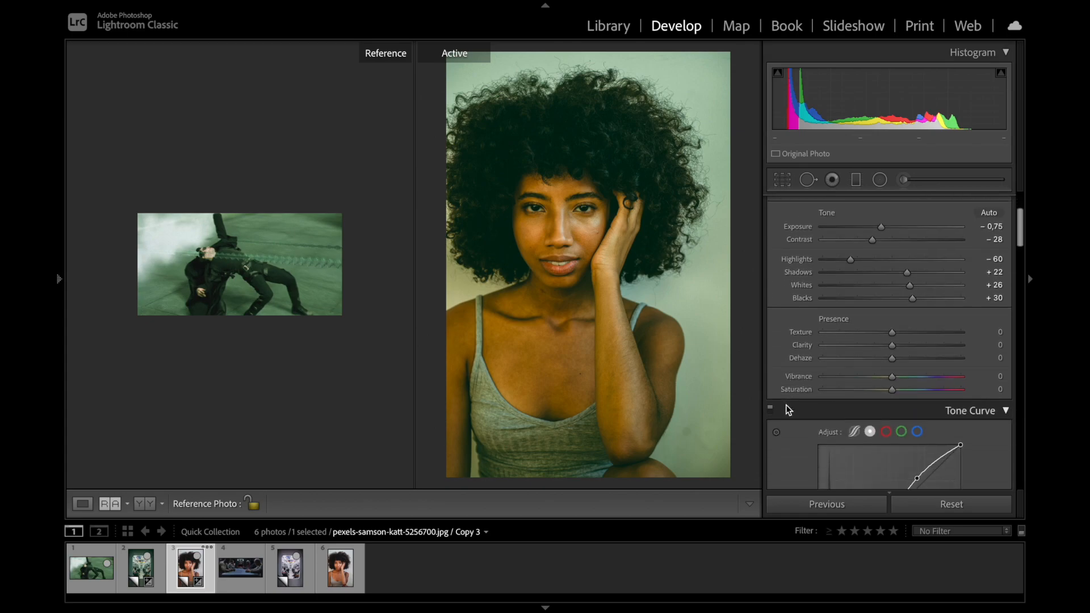
scroll(787, 409, down, 5)
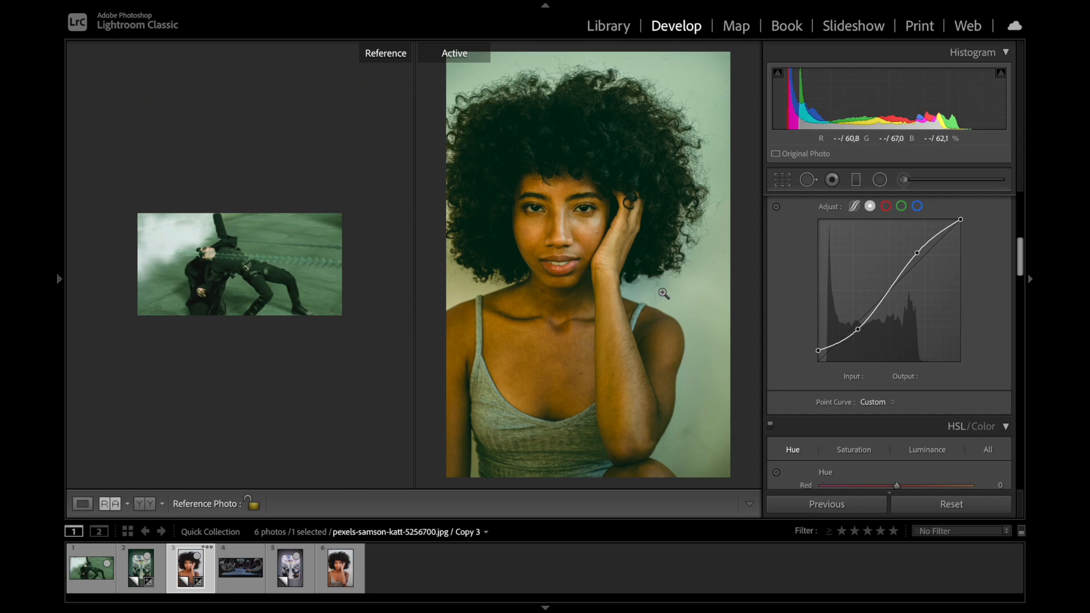
scroll(791, 410, down, 3)
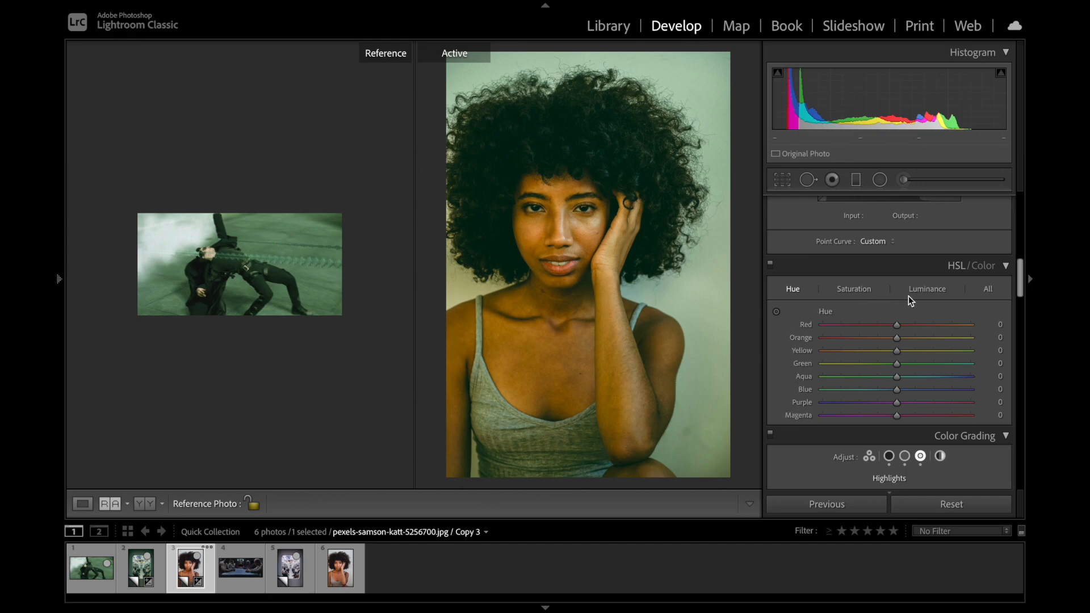
drag(897, 337, 882, 341)
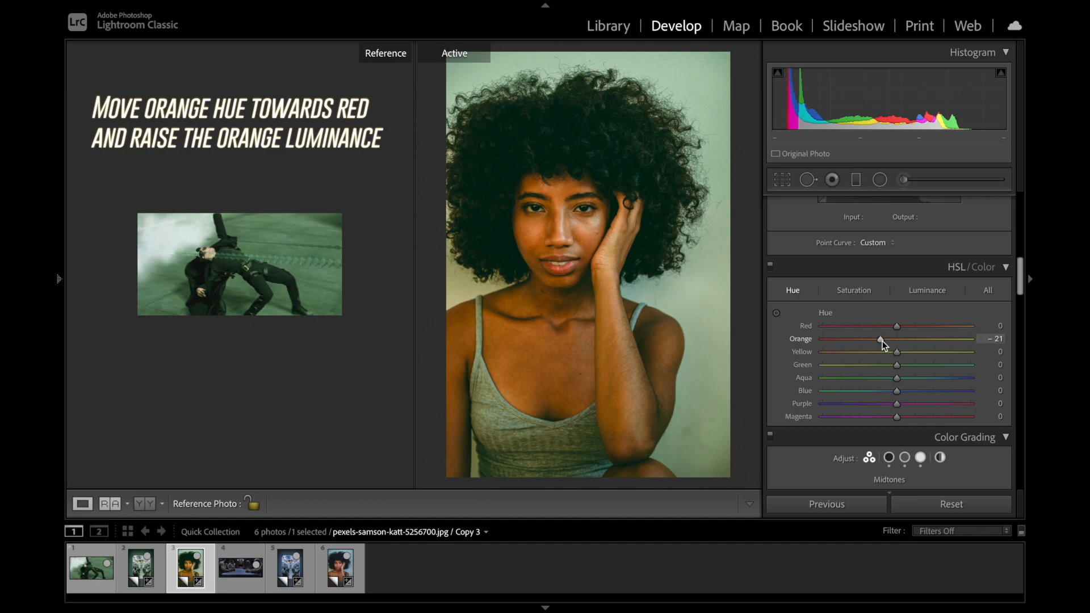
click(927, 292)
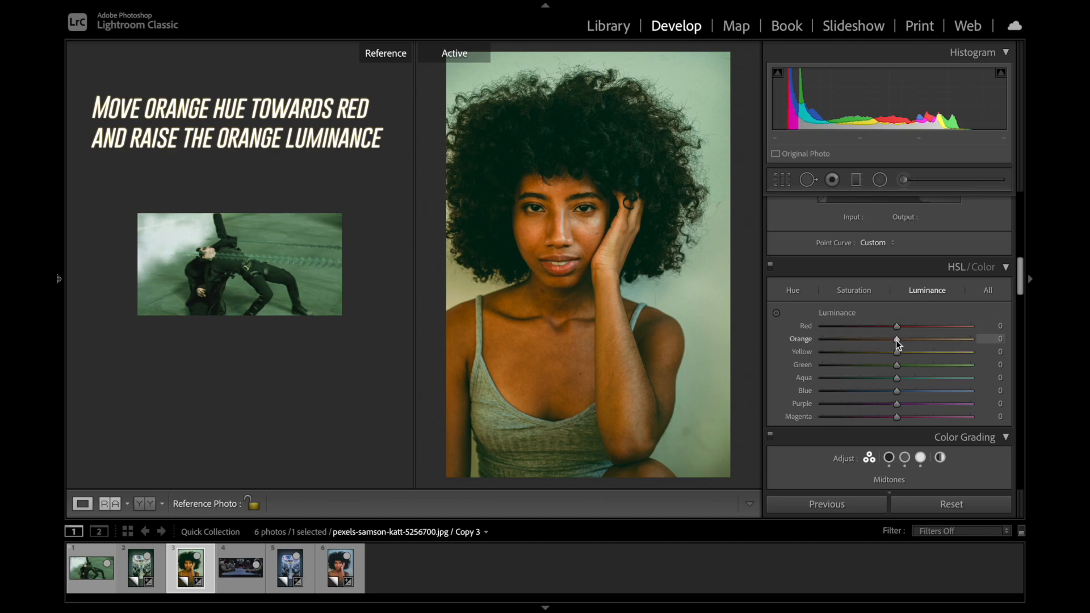
drag(897, 339, 907, 339)
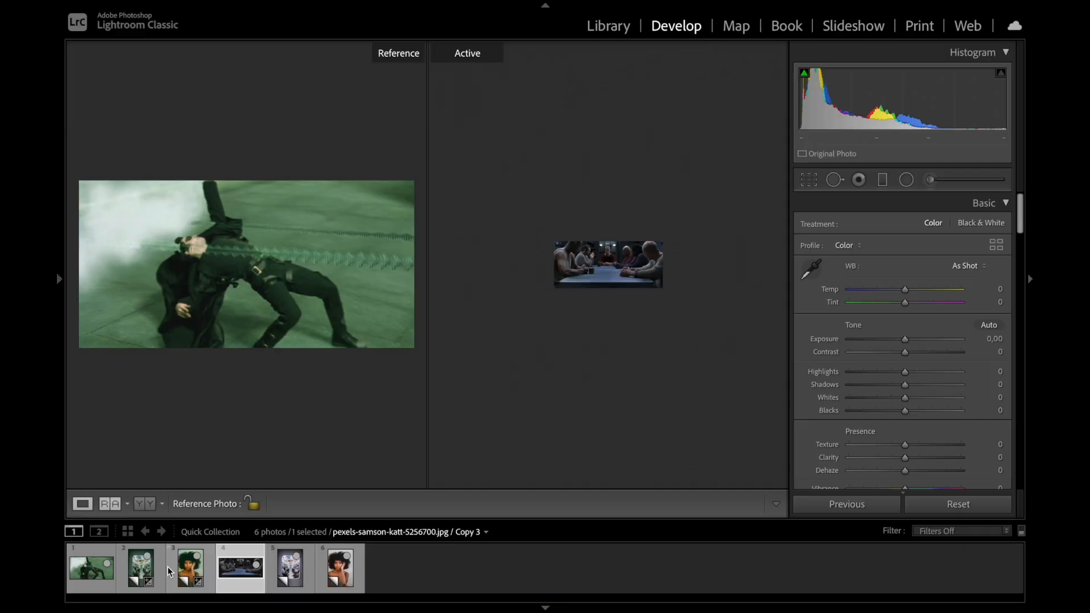
Copy the basic tone and tone curve settings from the green train photo and paste them onto the unedited train copy.
click(149, 575)
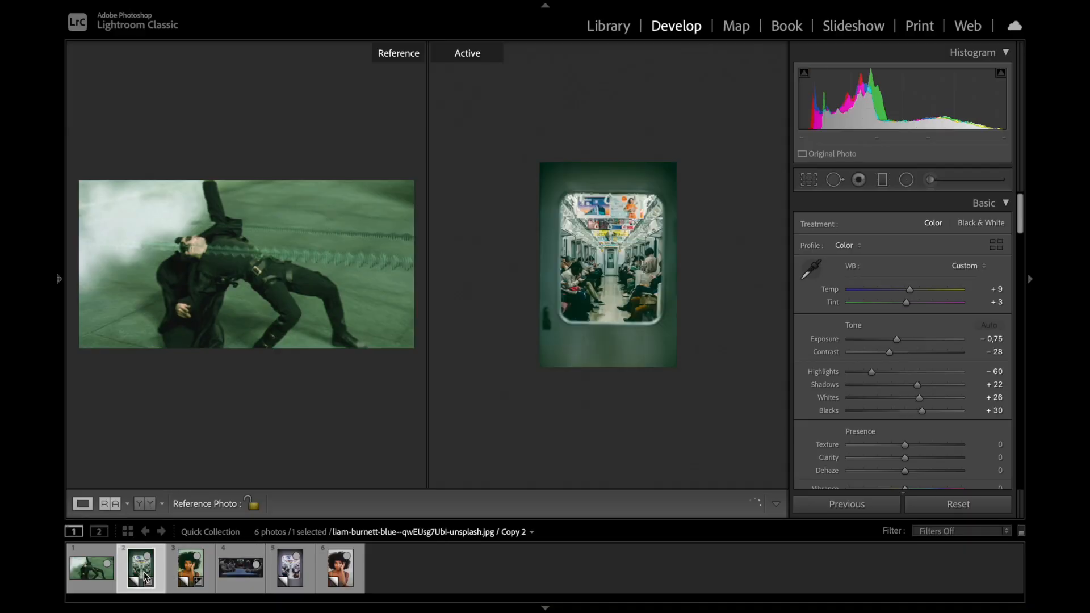
key(super+shift+c)
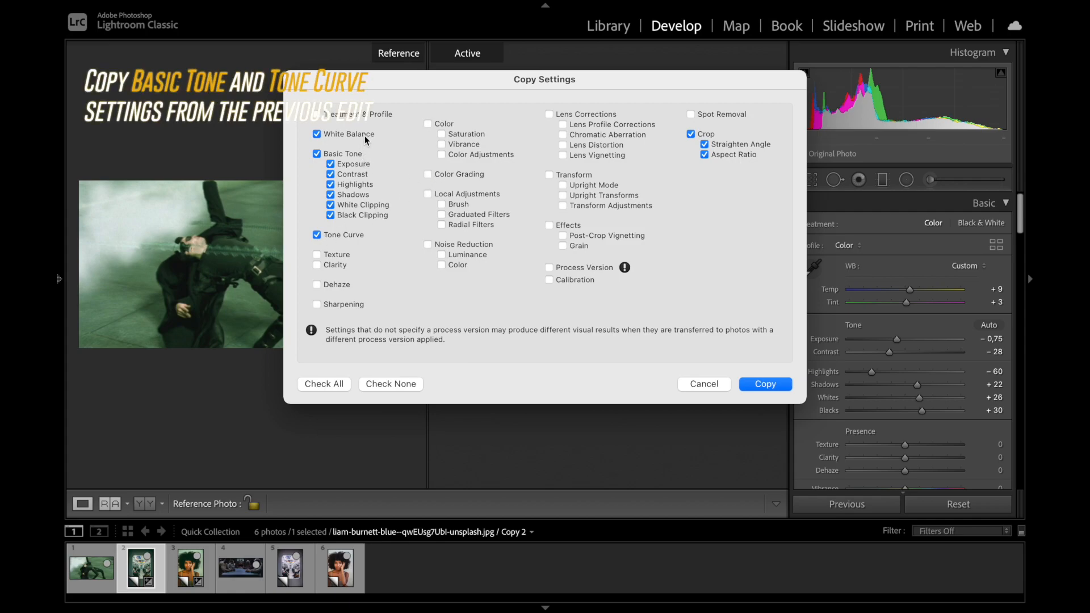
click(766, 384)
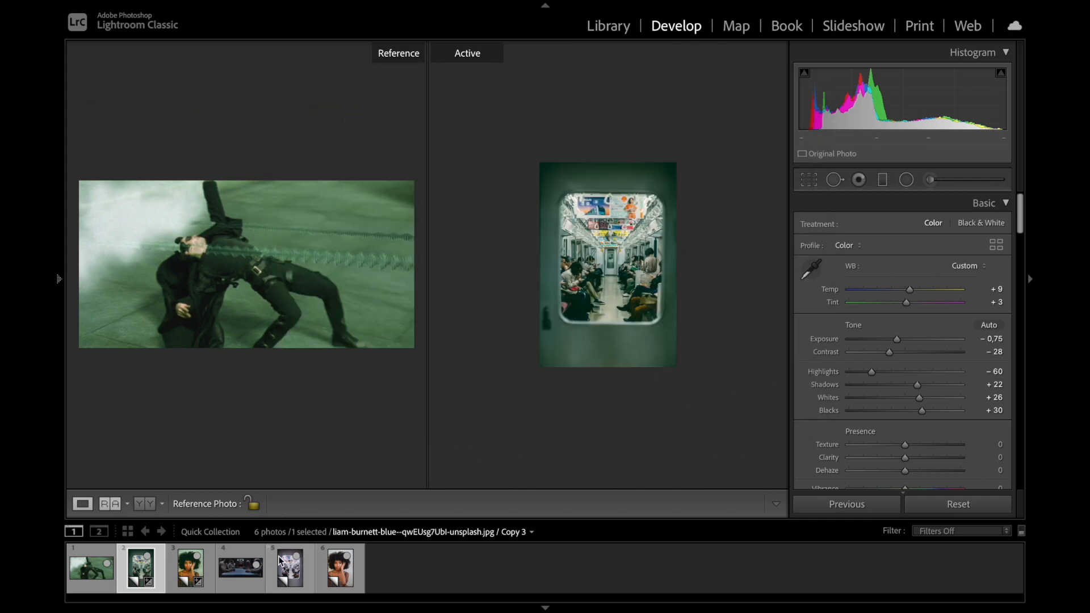
click(294, 573)
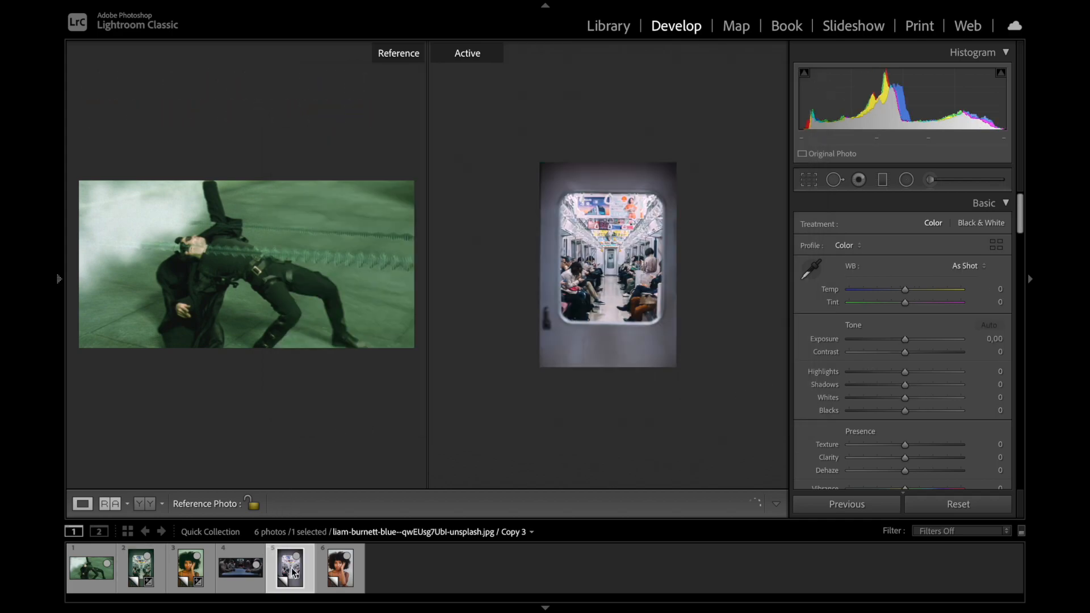
key(ctrl+shift+v)
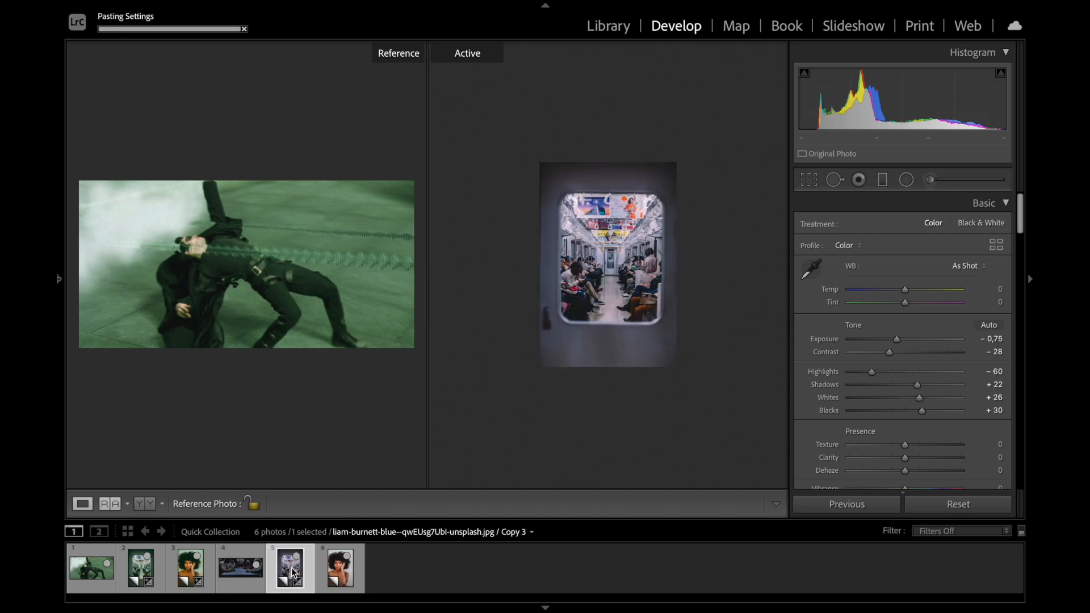
Set the film still of people seated around a table as the reference photo.
right_click(247, 574)
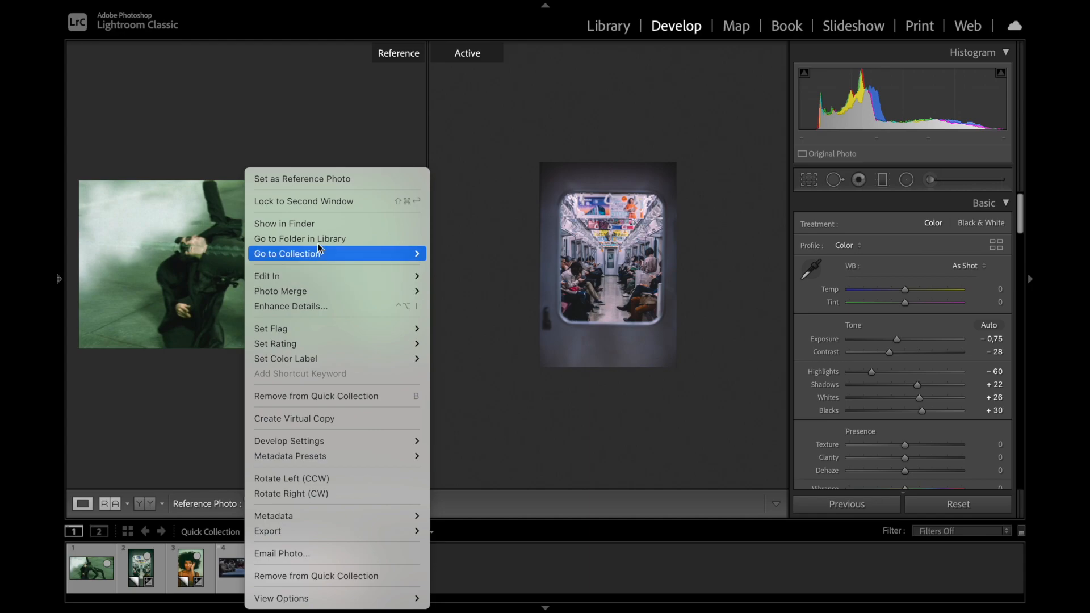
click(351, 182)
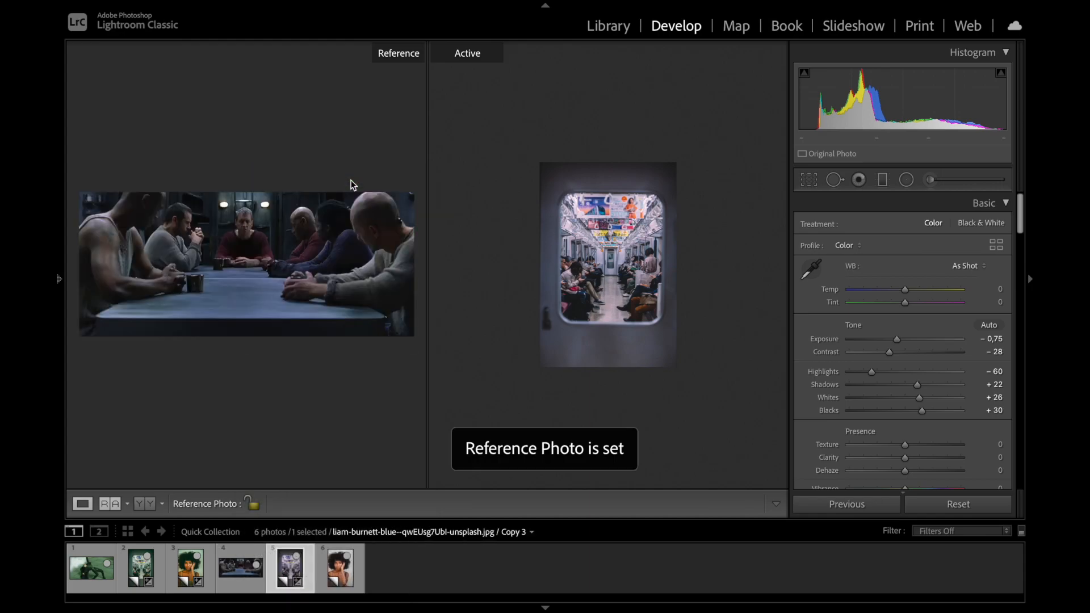
scroll(833, 360, down, 5)
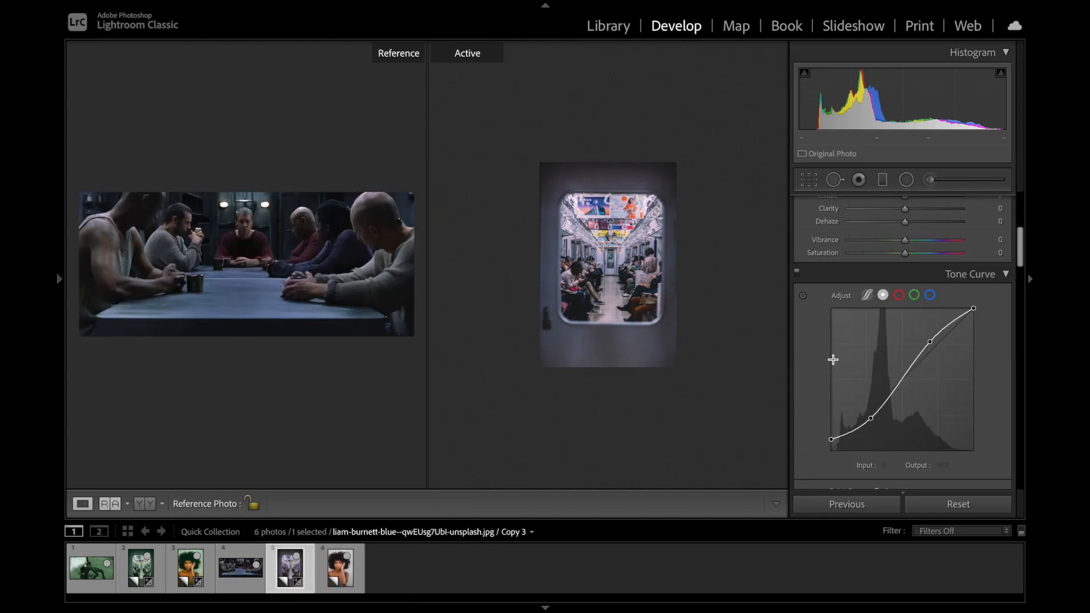
Sample a blue shadows color with hue 210 for the train photo's color grading from the reference still and slightly lower its saturation.
scroll(833, 356, down, 8)
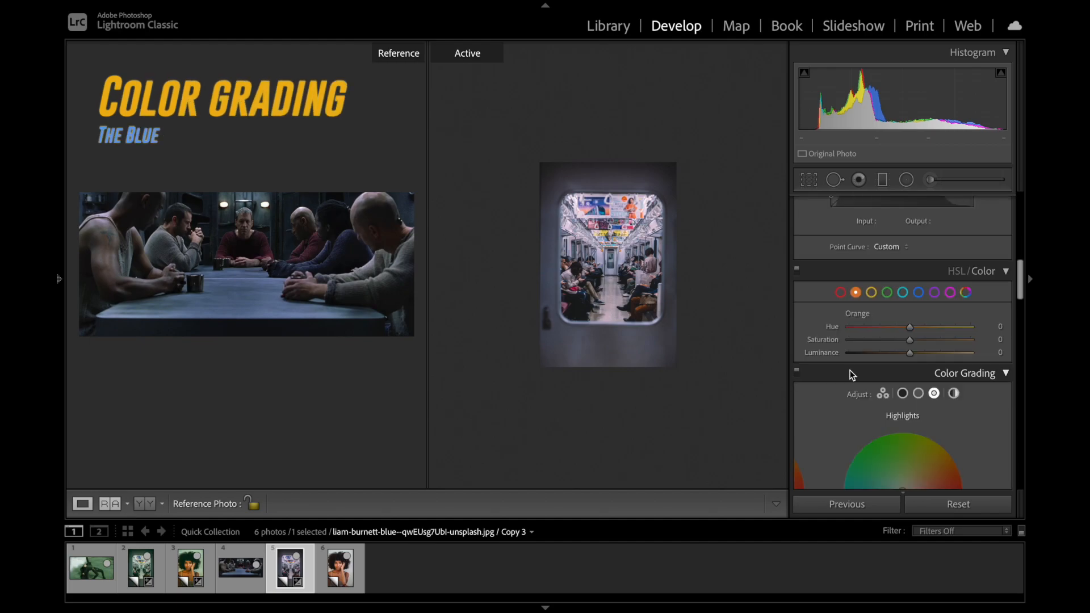
scroll(850, 370, down, 1)
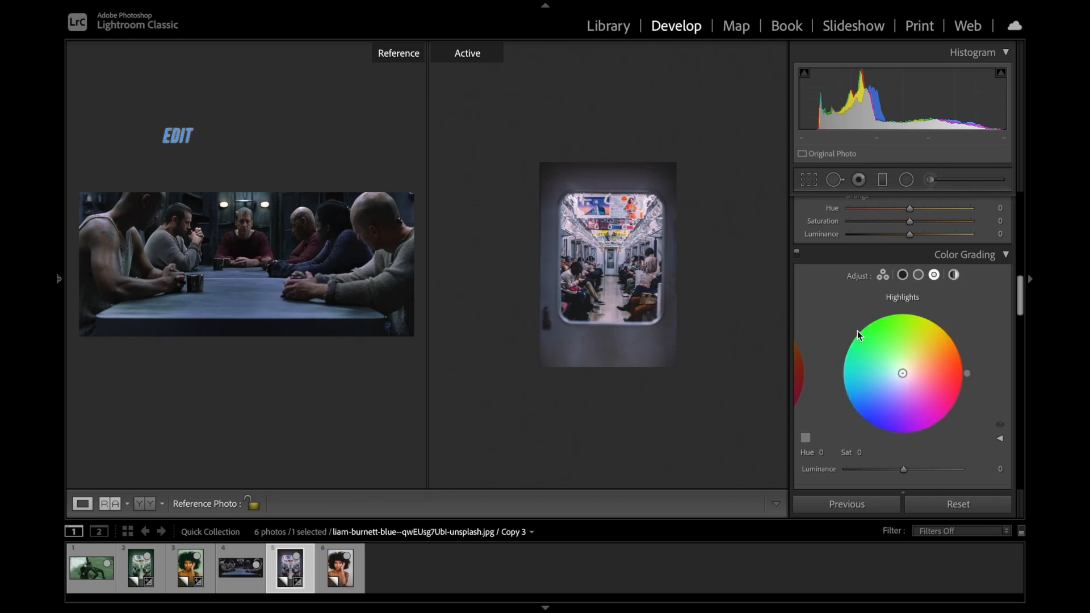
click(903, 274)
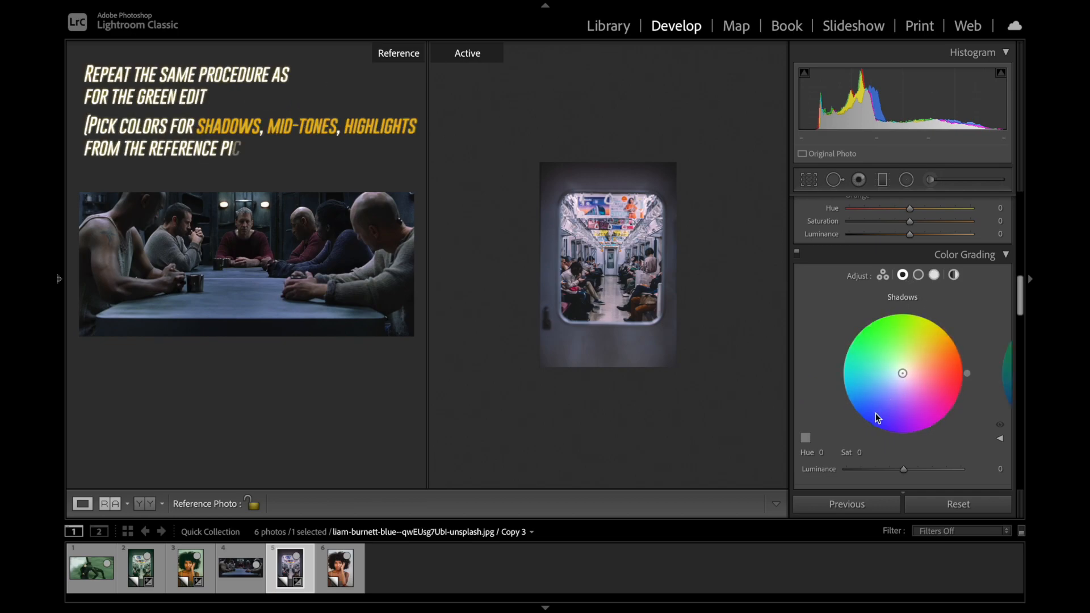
click(806, 438)
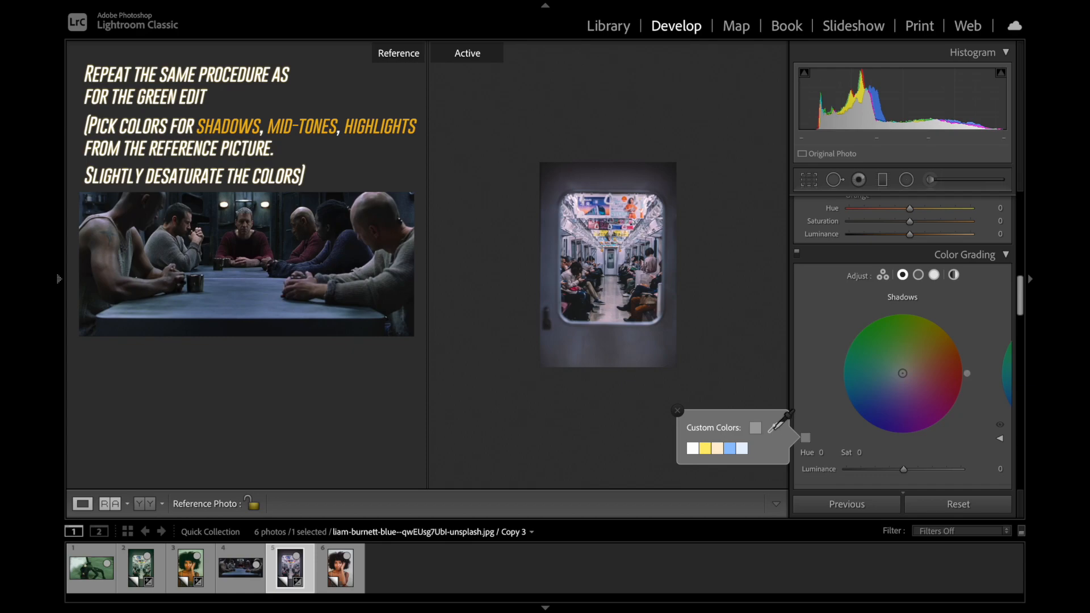
drag(771, 432, 124, 326)
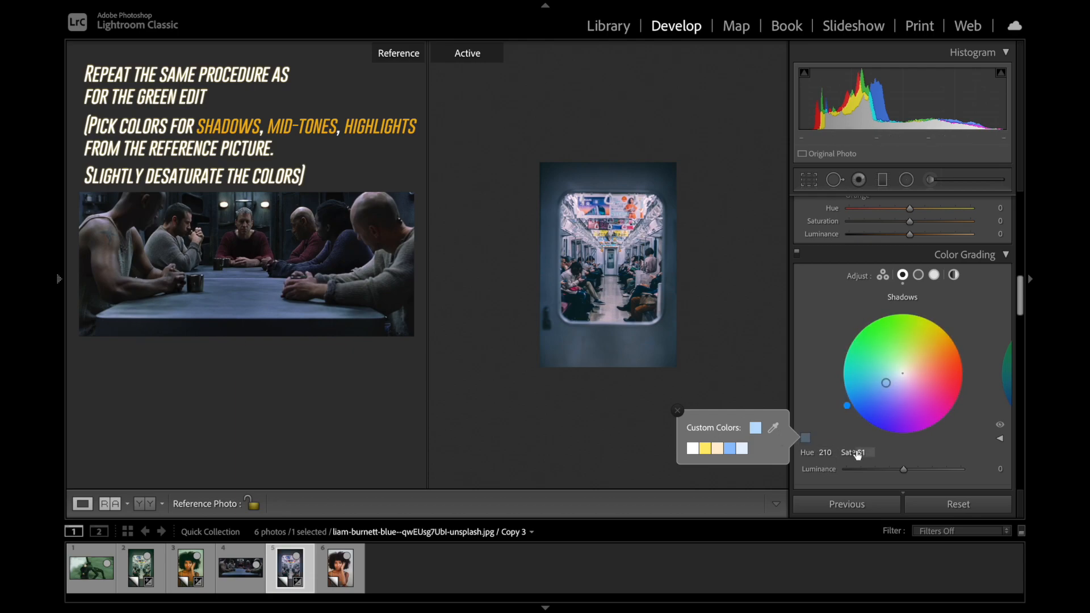
drag(860, 453, 853, 453)
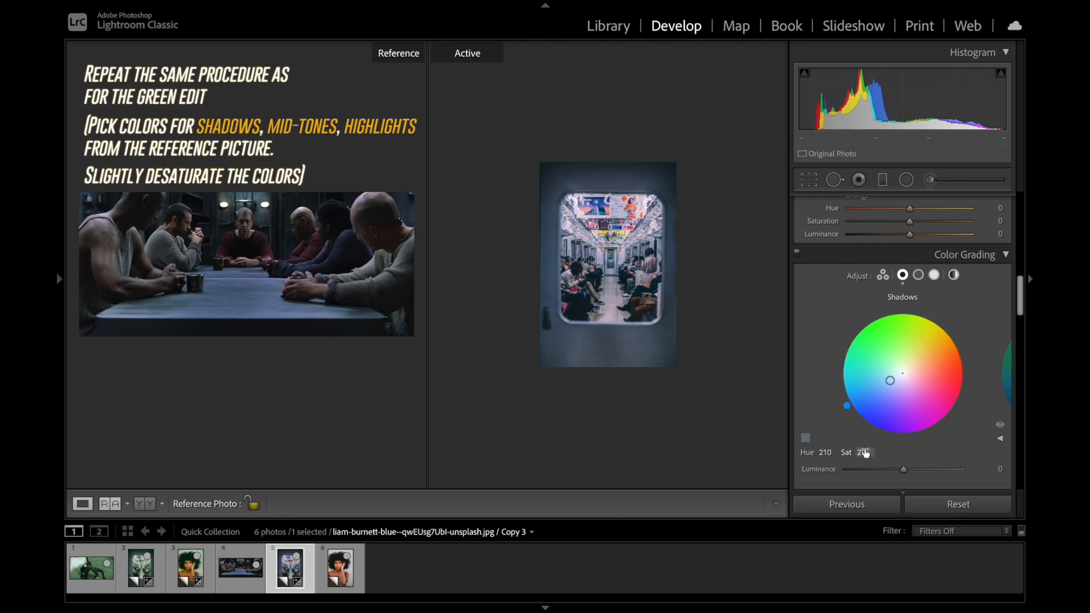
Sample the midtones color (hue 215, saturation 36) and the highlights color (hue 225, saturation 24) from the reference still.
click(918, 274)
click(805, 437)
drag(774, 428, 191, 299)
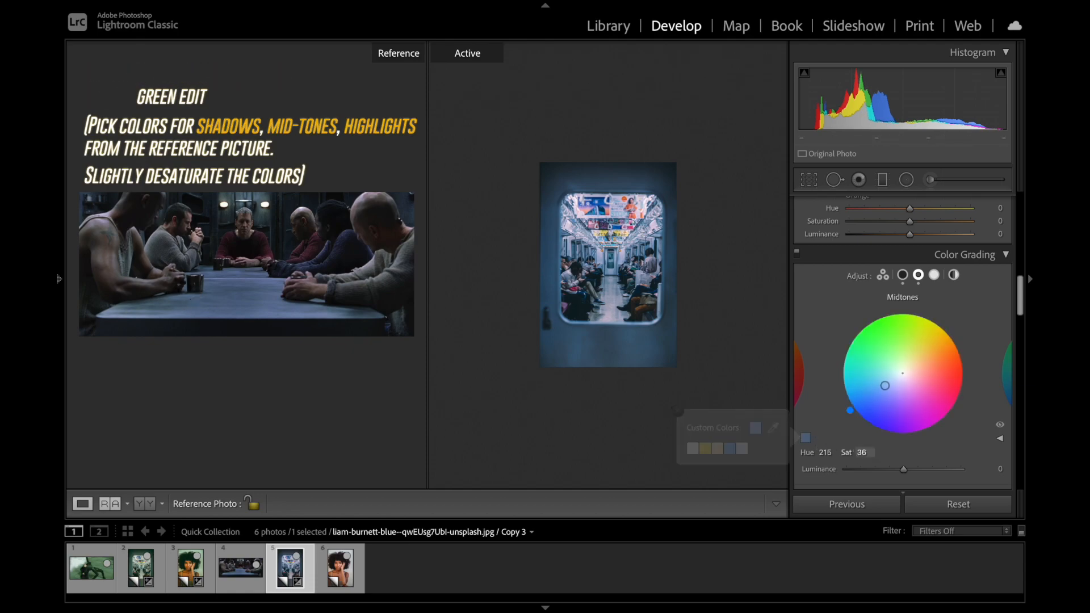
click(934, 274)
click(806, 437)
drag(774, 428, 261, 273)
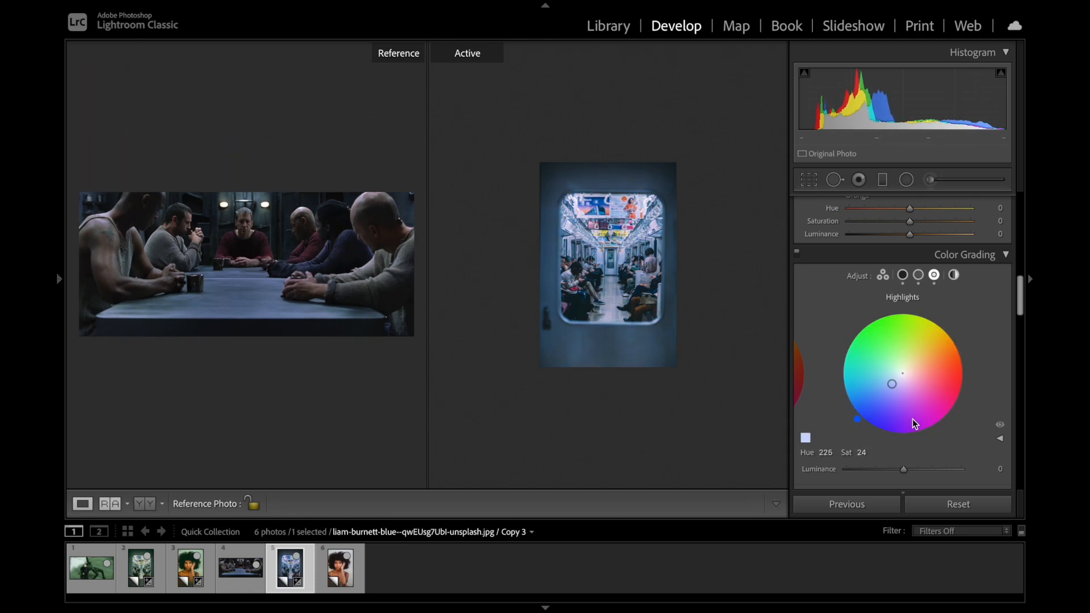
Set the train photo's temperature to +5 and its tint to -4.
scroll(861, 390, up, 10)
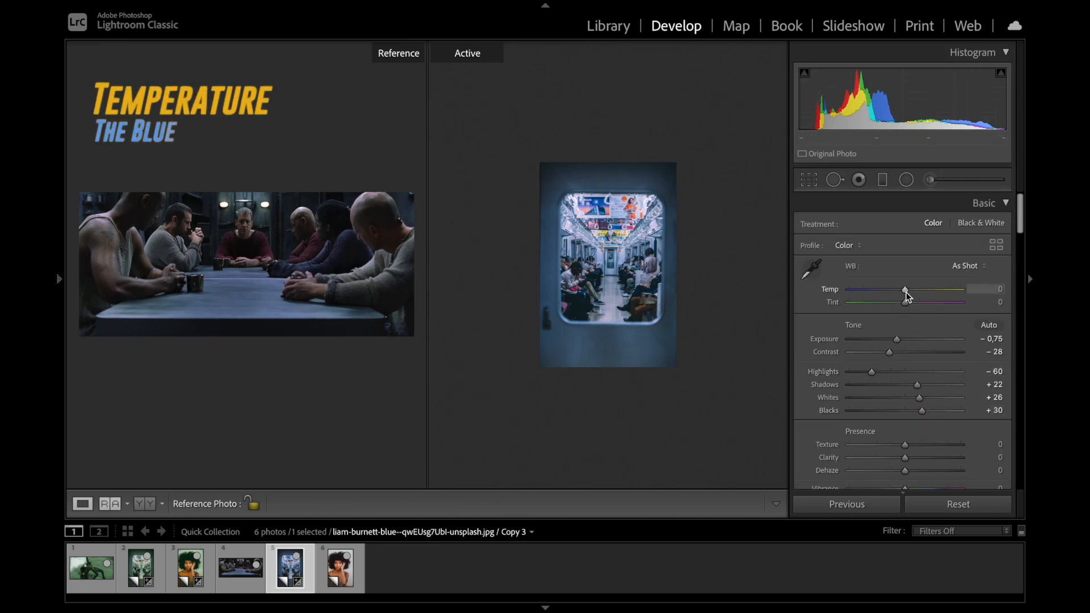
key(super+equal)
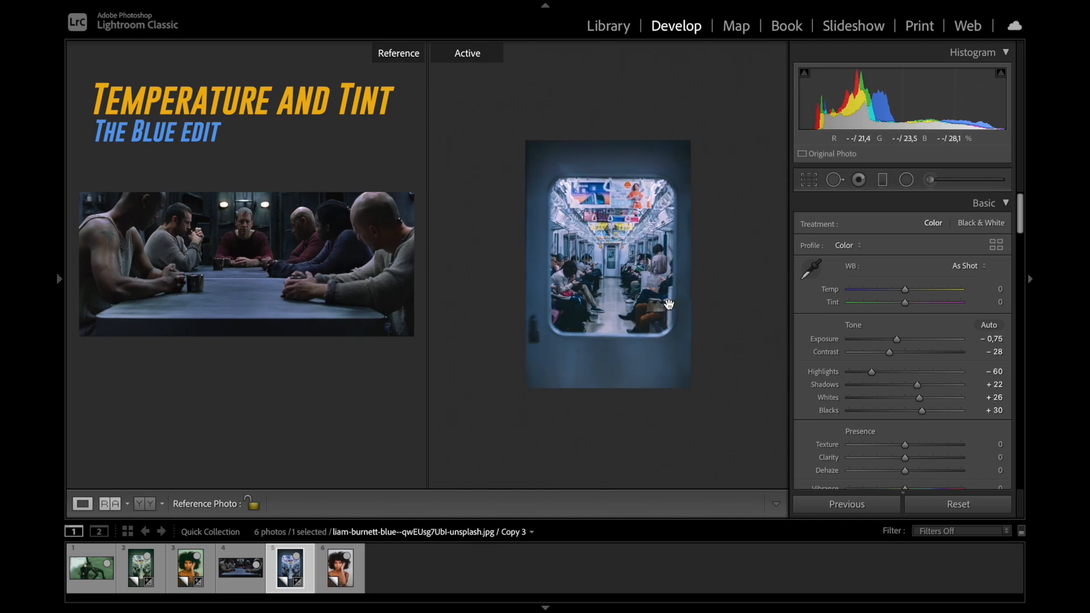
key(super+equal)
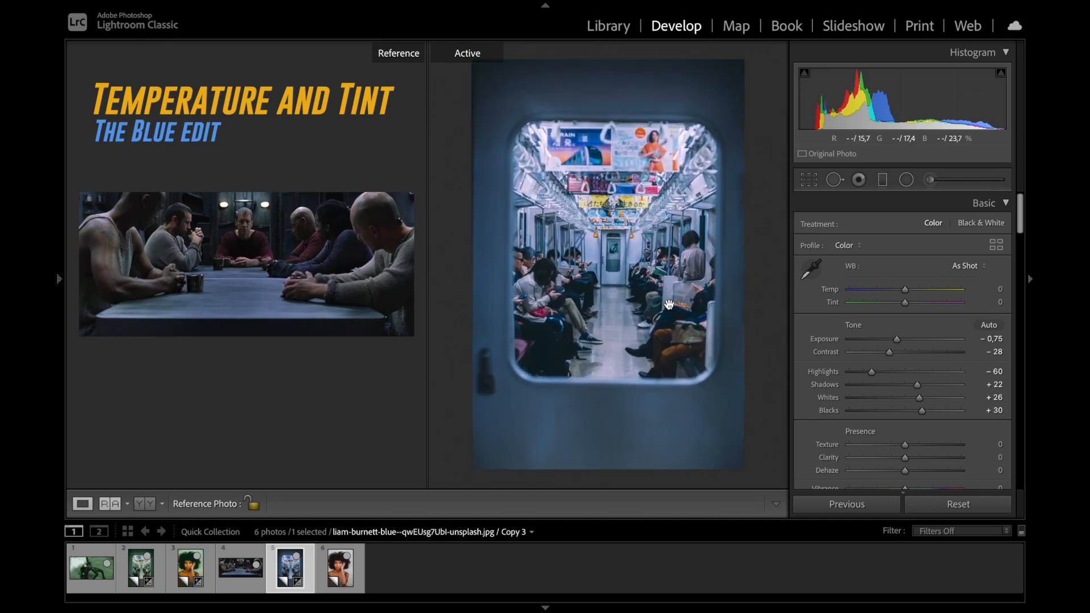
drag(906, 289, 909, 291)
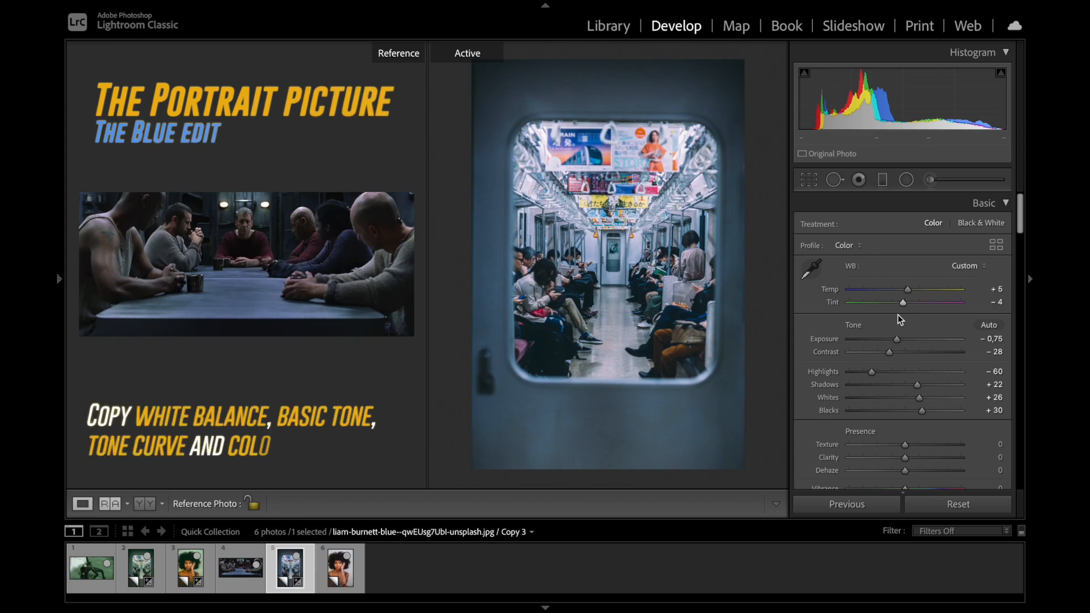
Copy the blue train photo's white balance, basic tone, tone curve and color grading settings and paste them onto the unedited portrait copy.
key(super+shift+c)
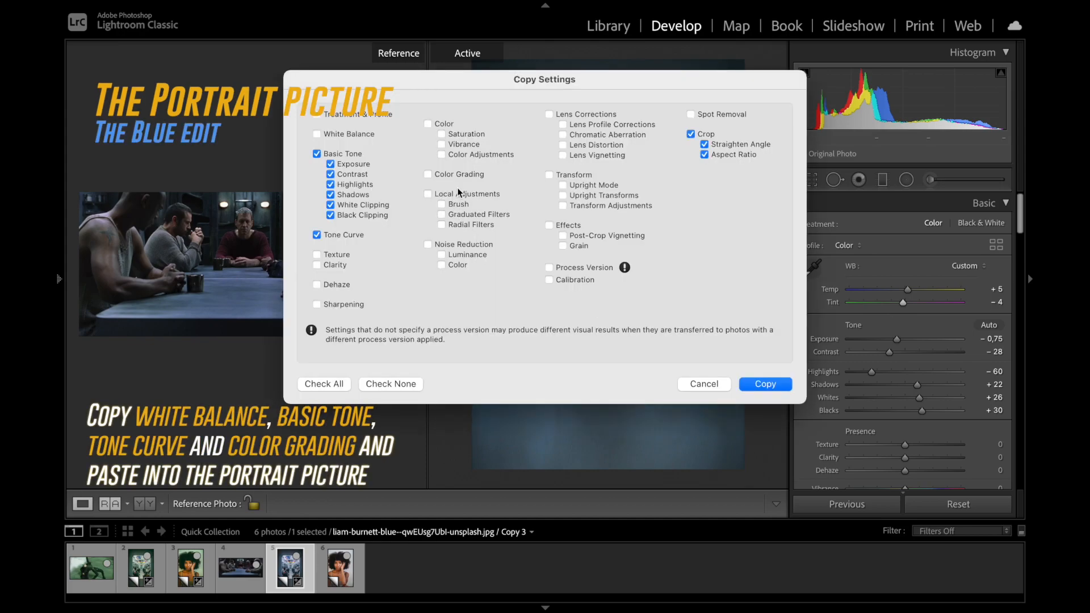
click(468, 176)
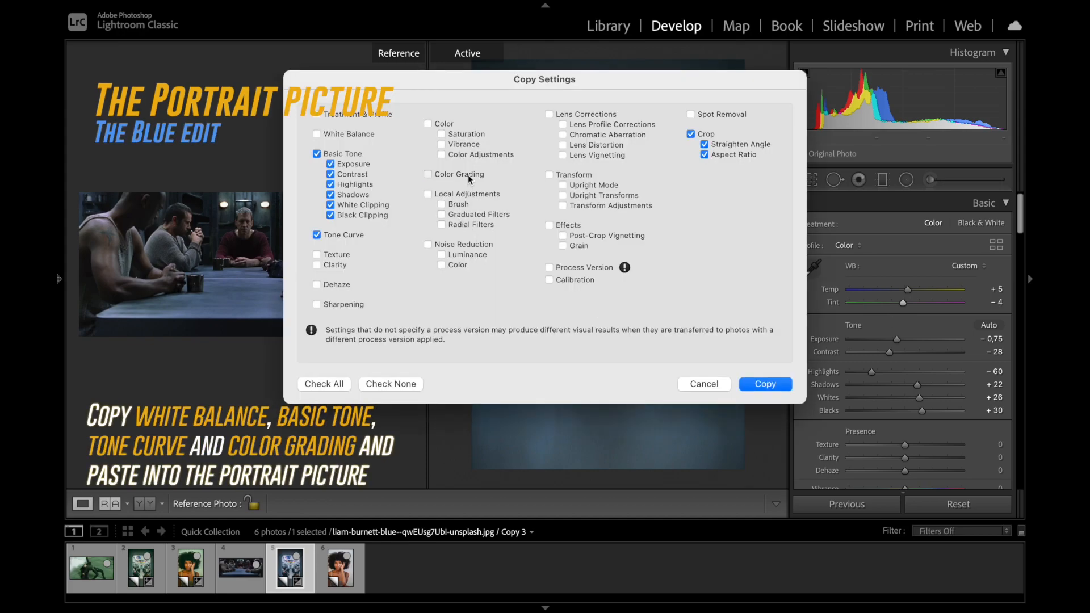
click(349, 134)
click(774, 384)
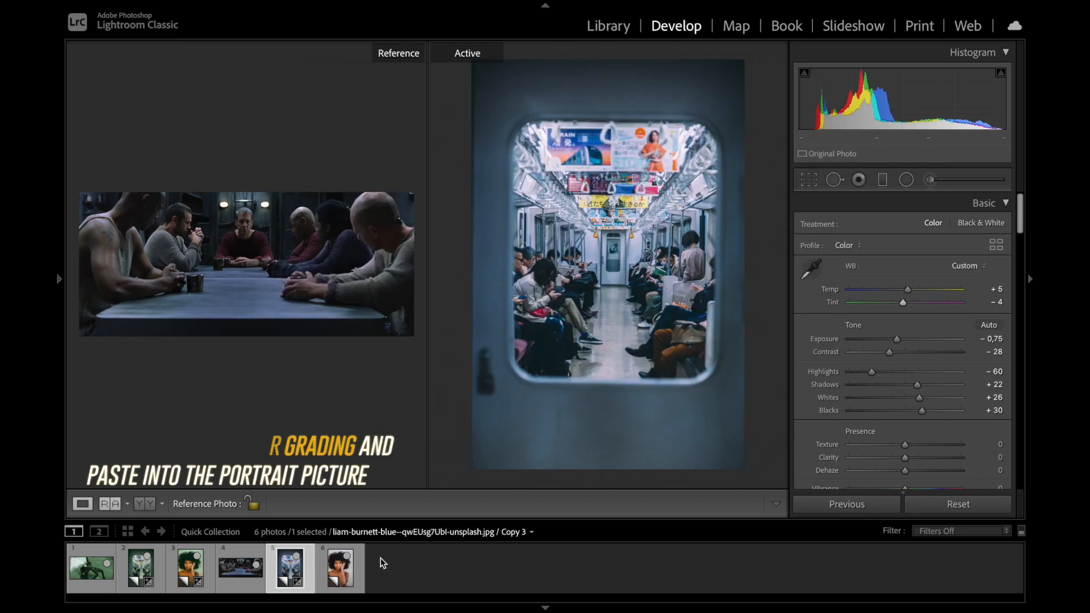
click(341, 573)
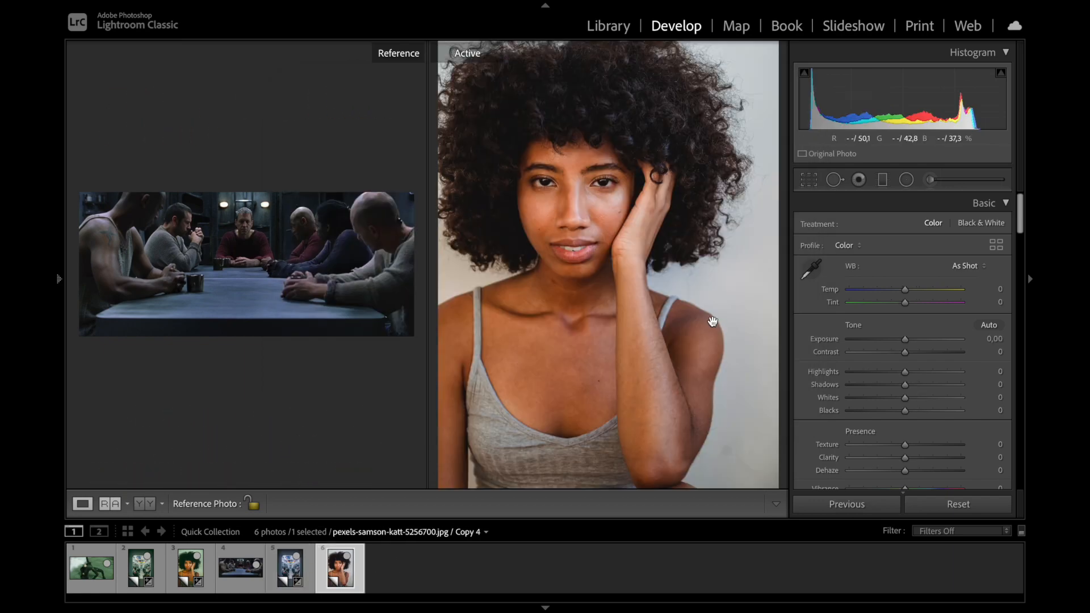
key(ctrl+shift+v)
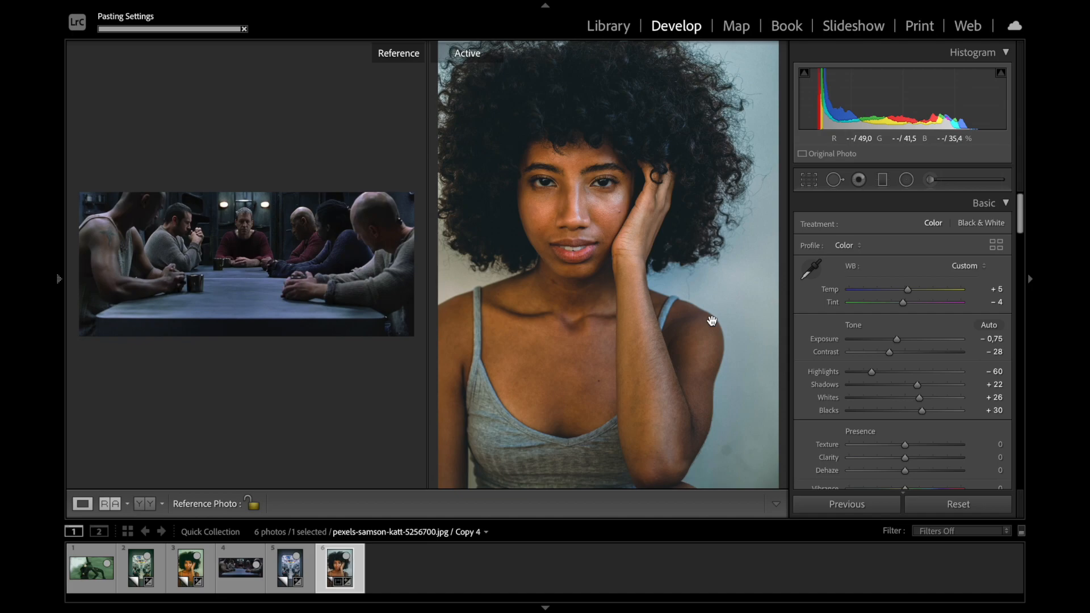
Adjust the blue portrait's skin tones by setting the orange hue to -9 and the orange luminance to +12.
scroll(871, 397, down, 5)
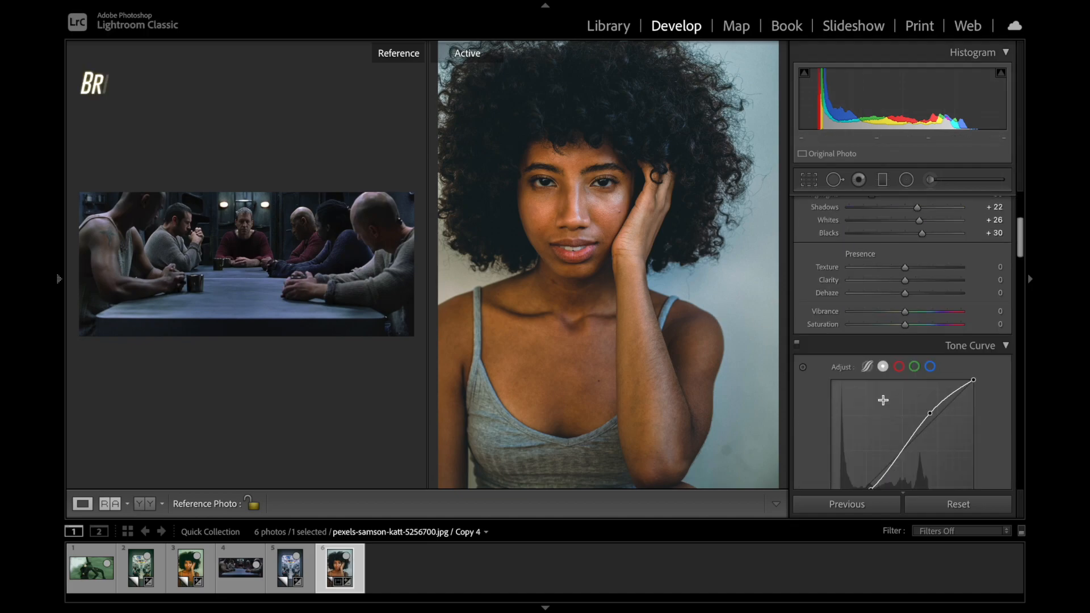
scroll(884, 400, down, 5)
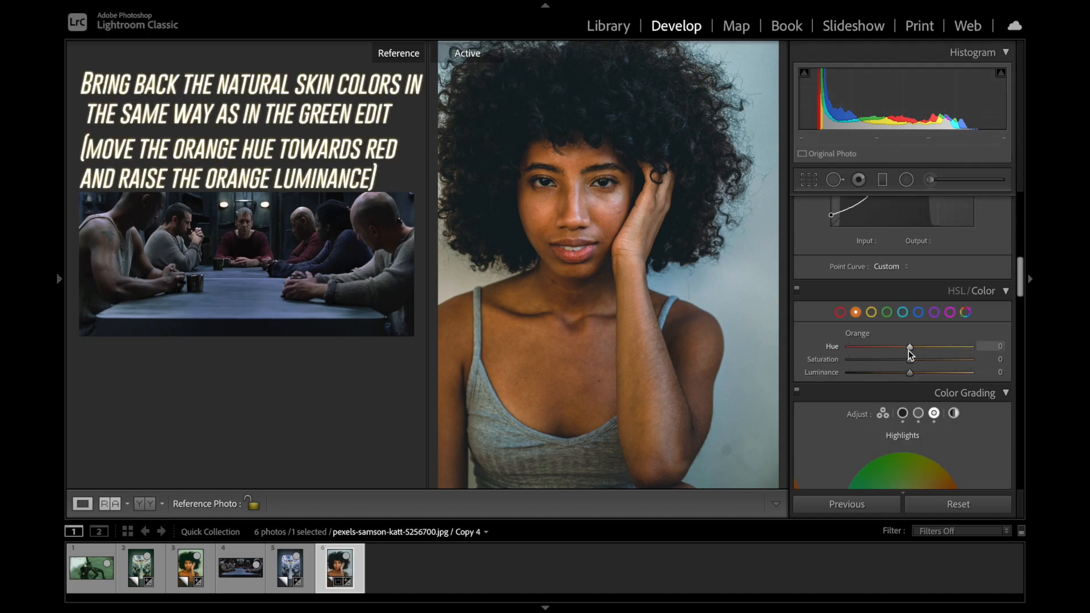
mouse_move(906, 351)
mouse_down()
mouse_move(918, 375)
mouse_move(906, 346)
mouse_up()
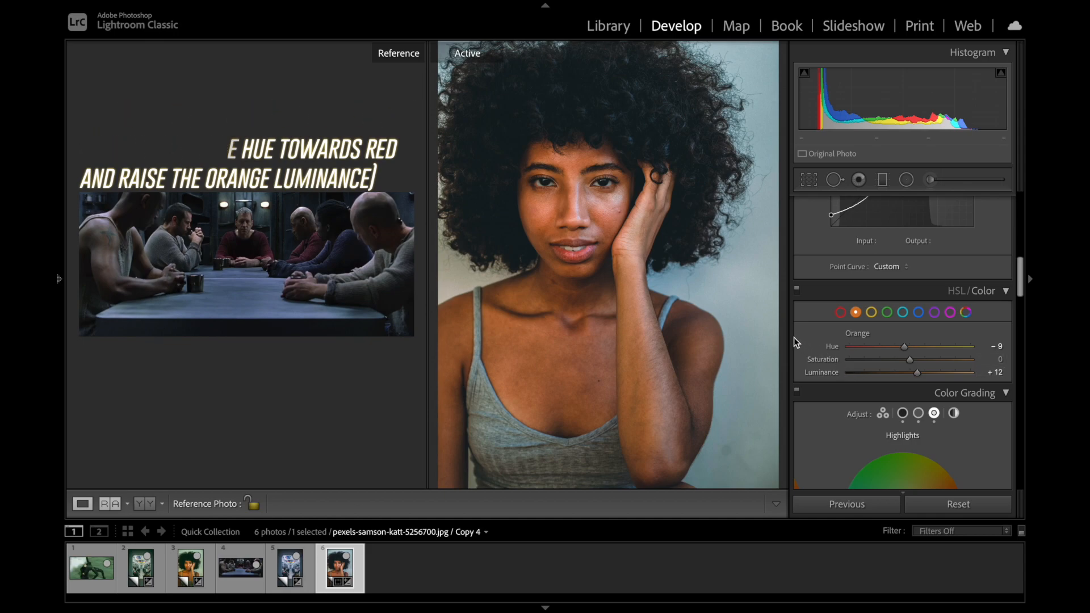